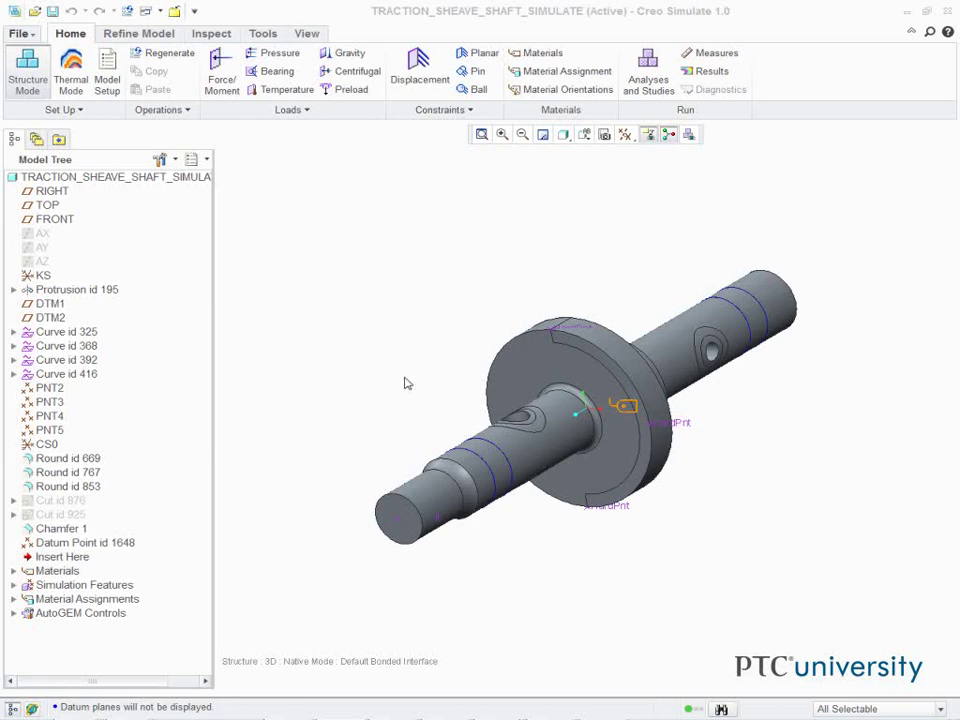
Start a weighted link whose independent side is the surface region on the shaft's long plain end, opposite the stepped end
click(138, 36)
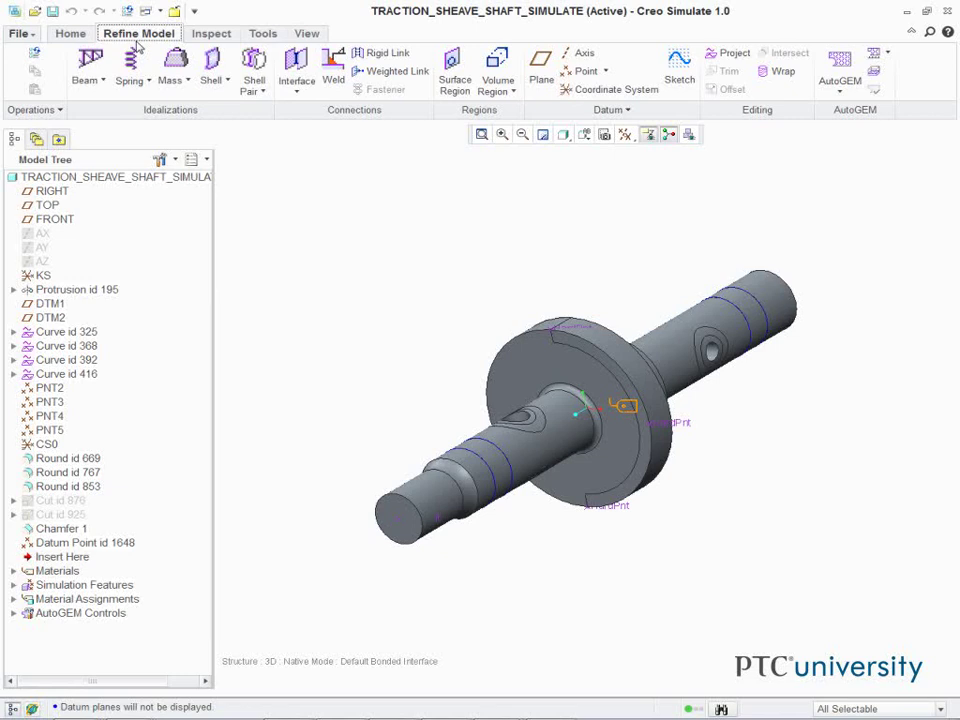
click(392, 73)
drag(749, 128, 222, 131)
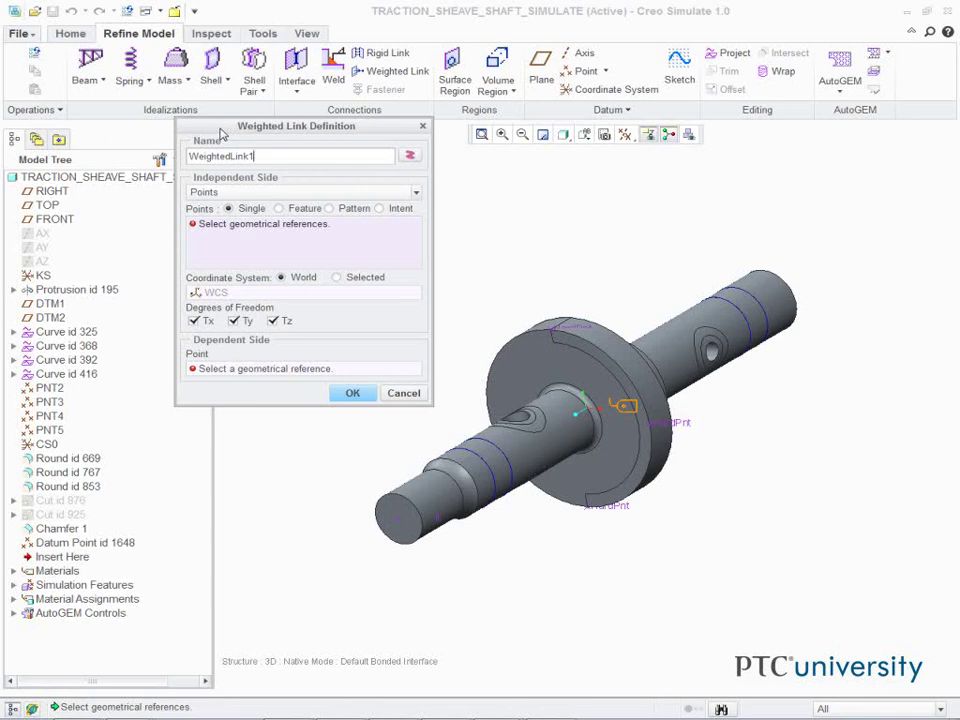
click(416, 197)
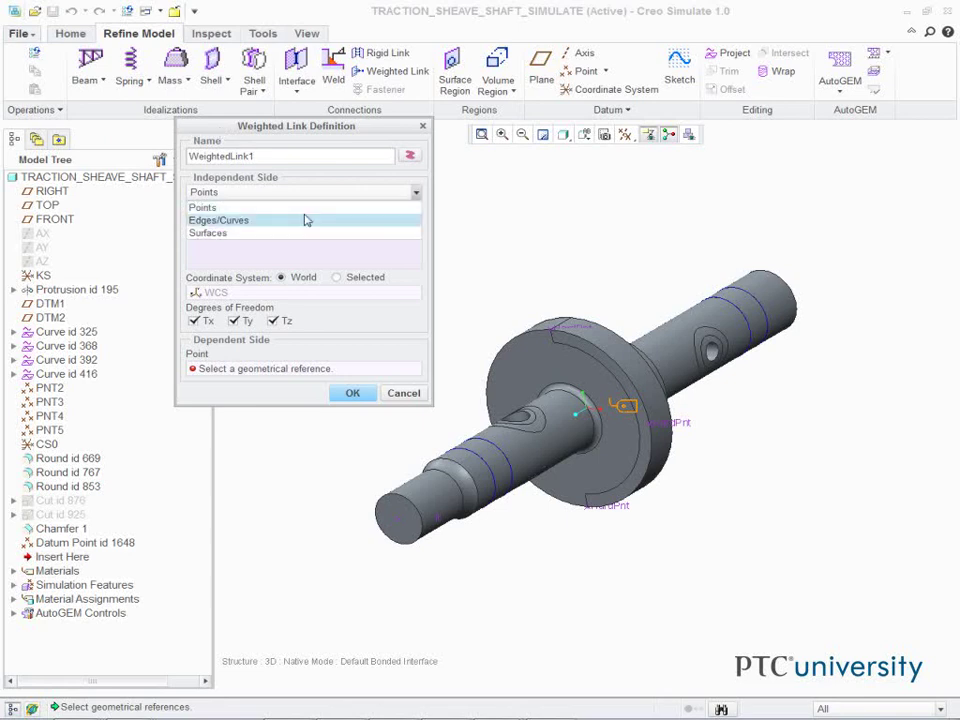
click(310, 232)
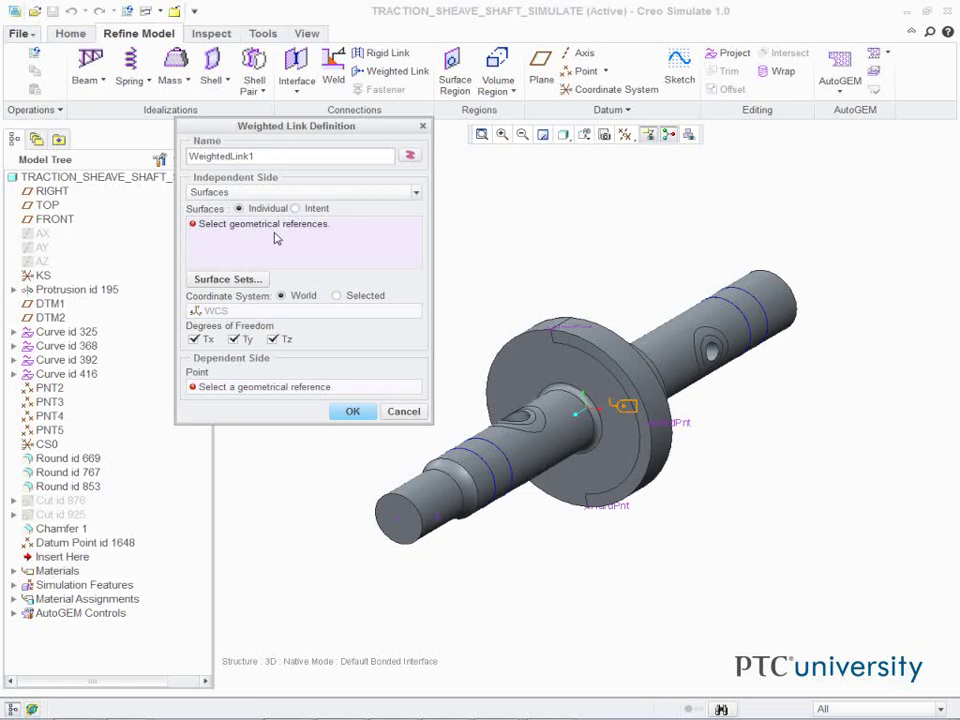
click(755, 311)
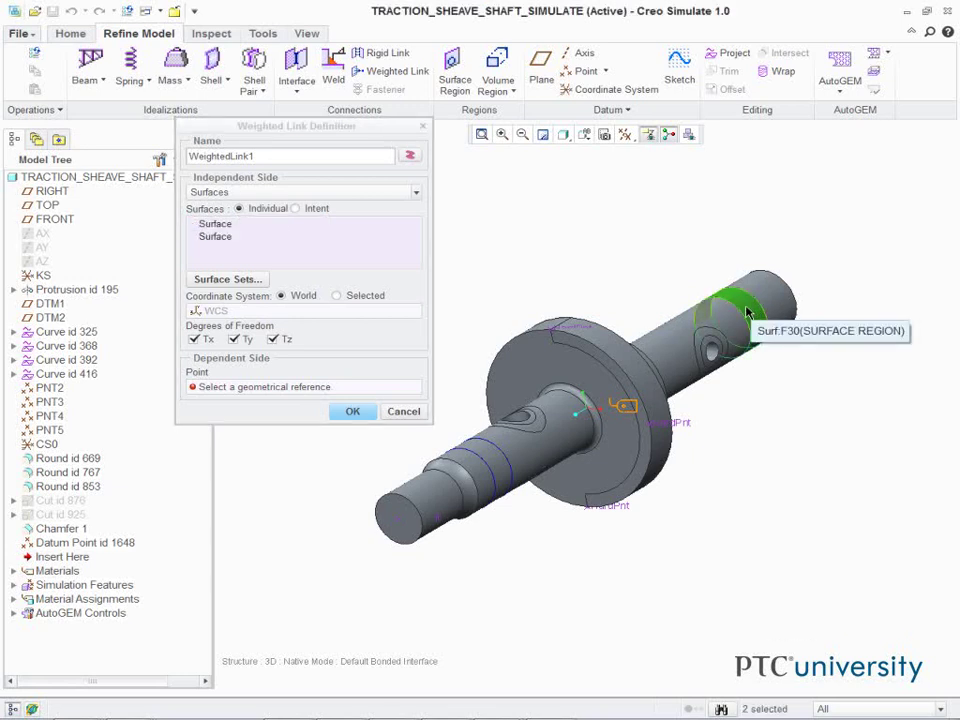
Display the datum points and complete the weighted link with PNT8 as its dependent point
click(627, 136)
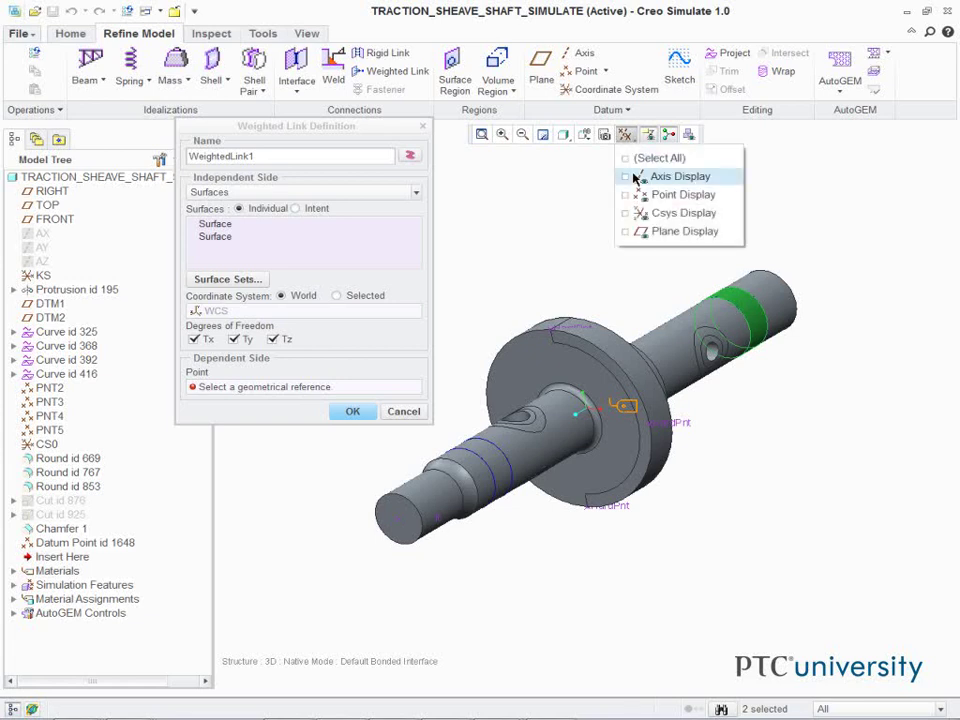
click(626, 195)
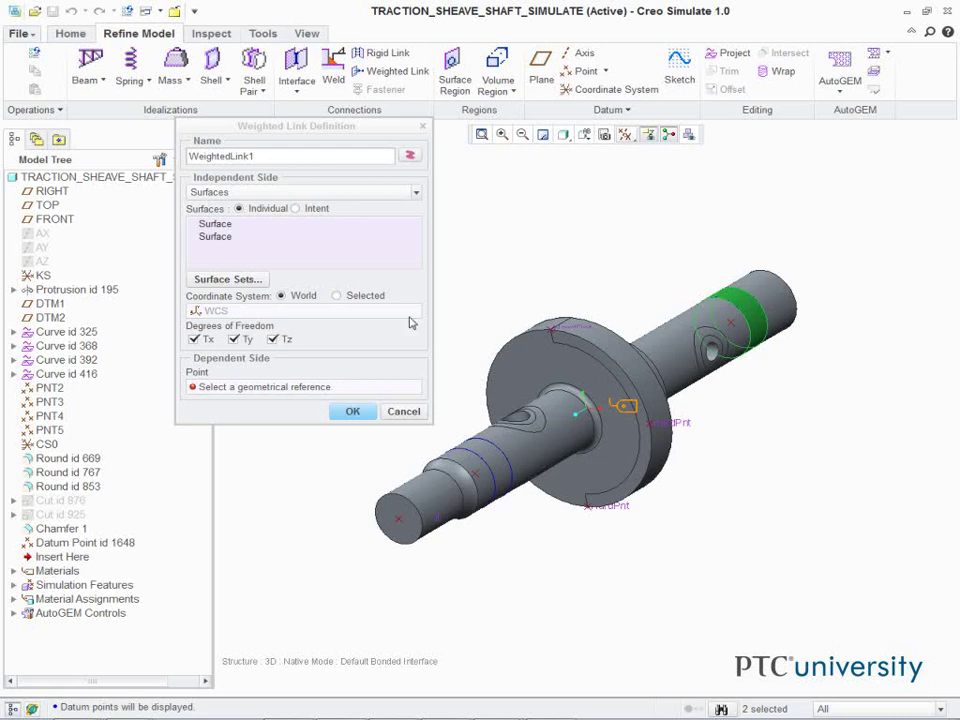
click(328, 389)
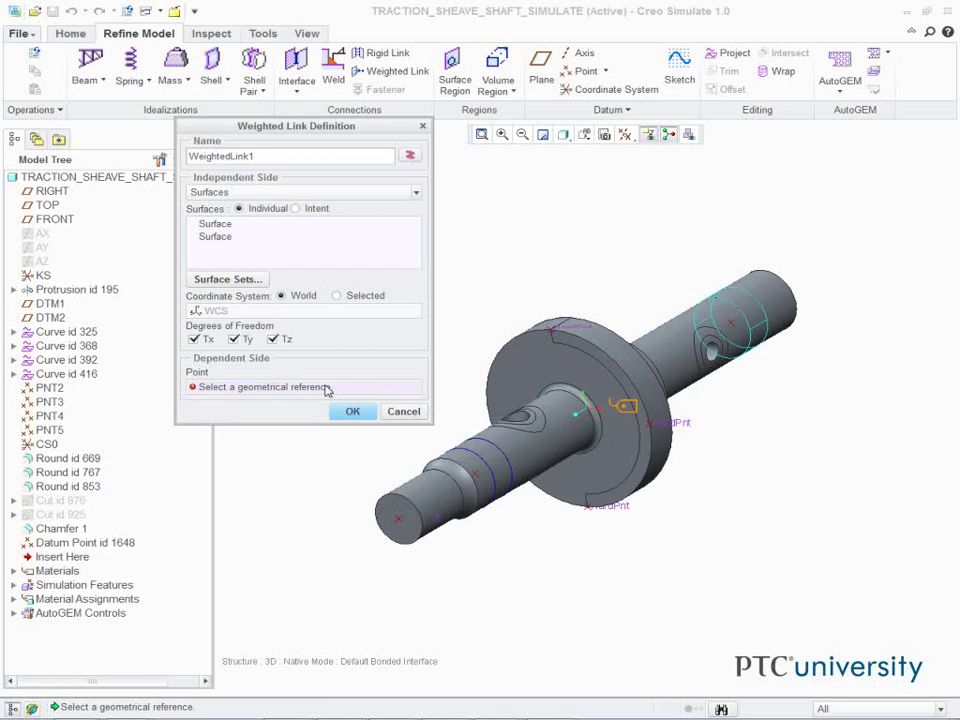
click(732, 329)
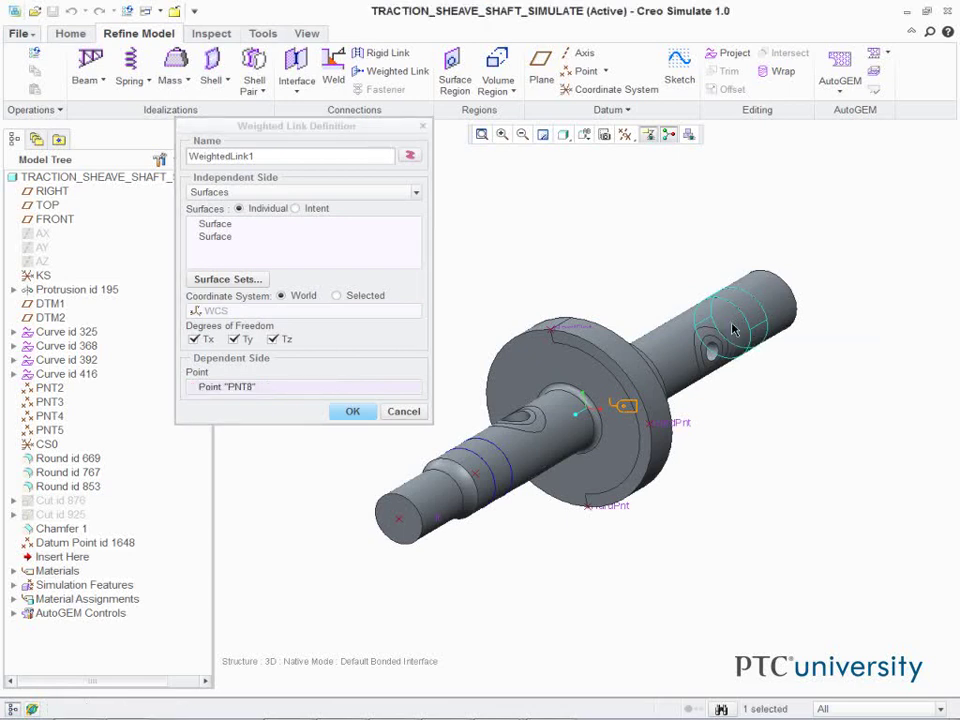
click(364, 413)
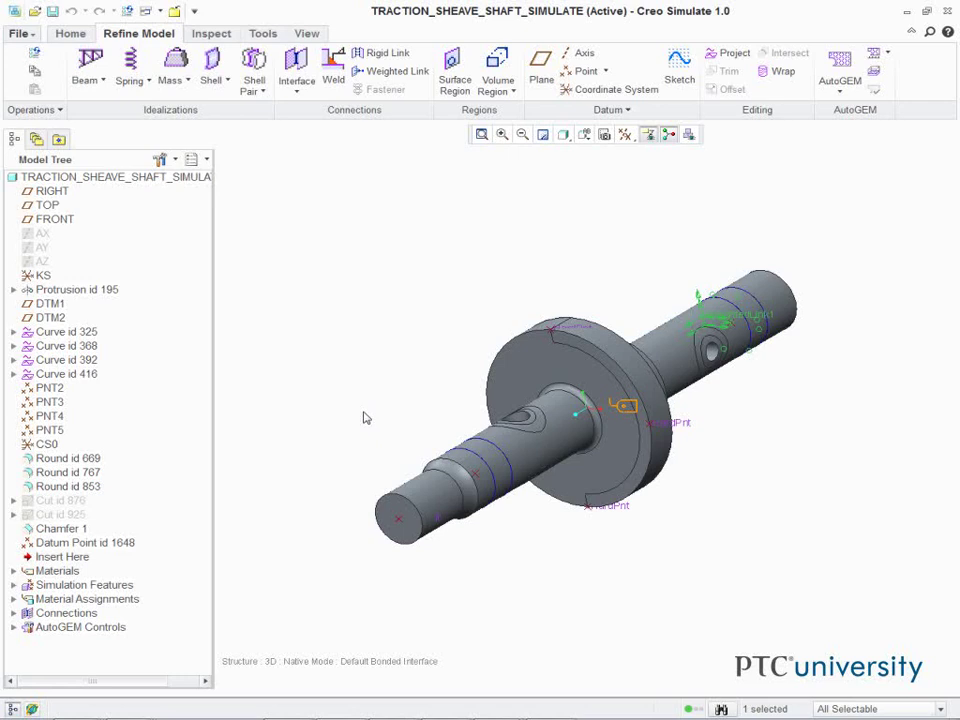
Create a second weighted link from the surface region beside the shaft's stepped end to dependent point PNT9
click(397, 72)
drag(728, 128, 205, 133)
click(421, 194)
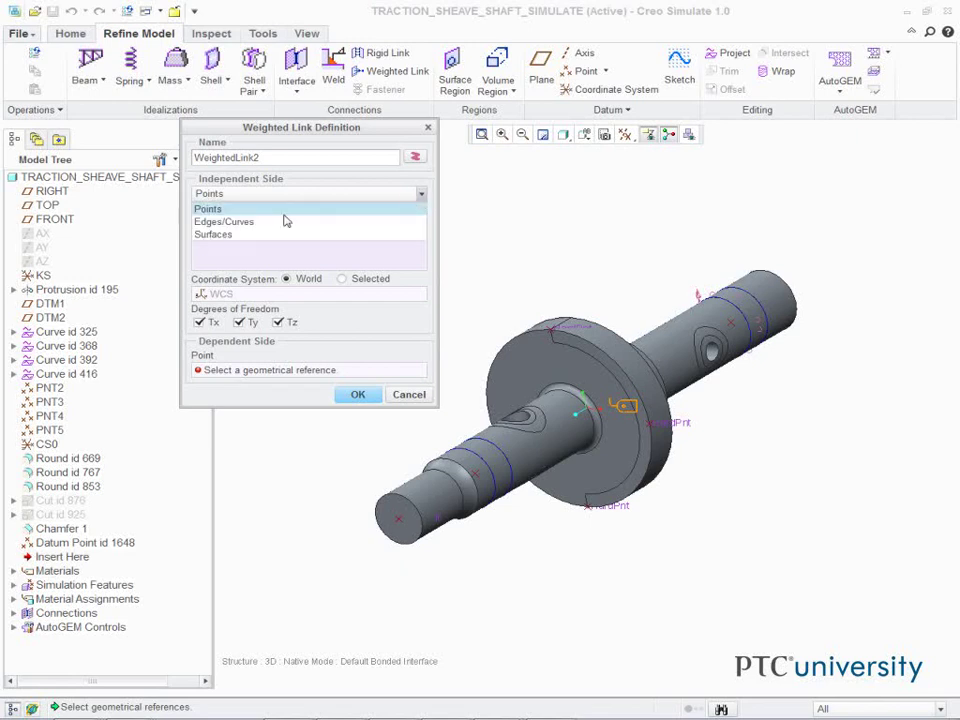
click(248, 238)
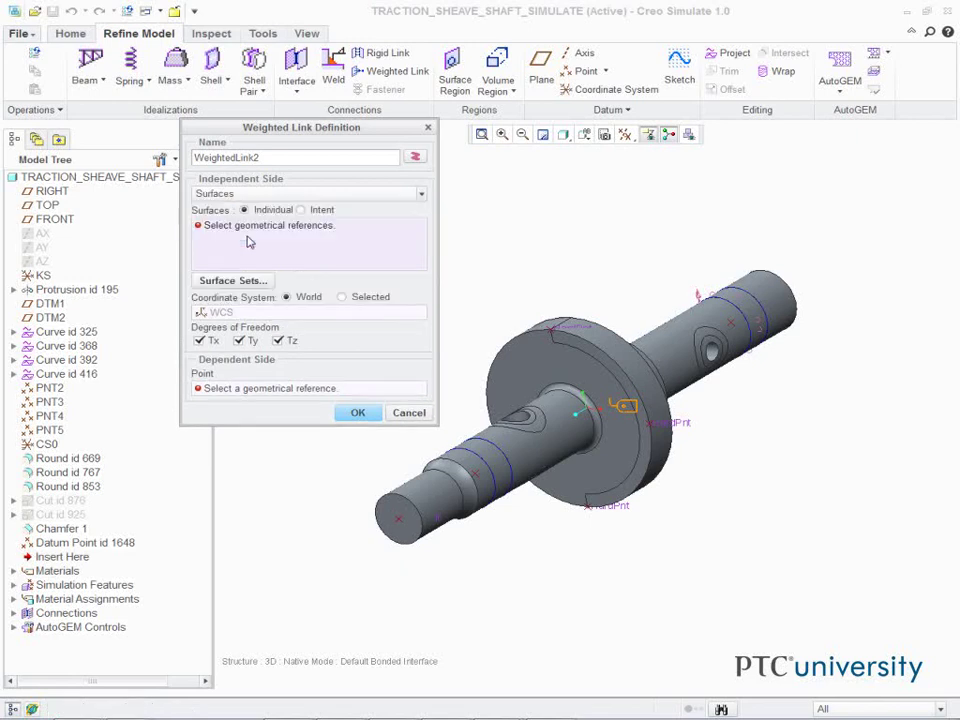
click(481, 457)
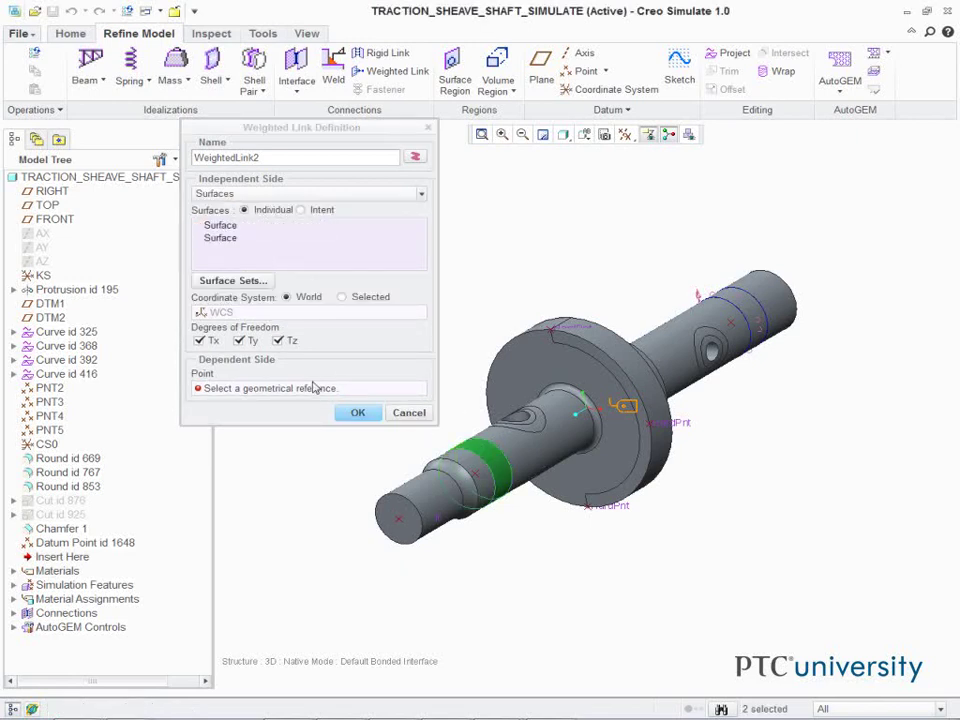
click(626, 136)
click(412, 390)
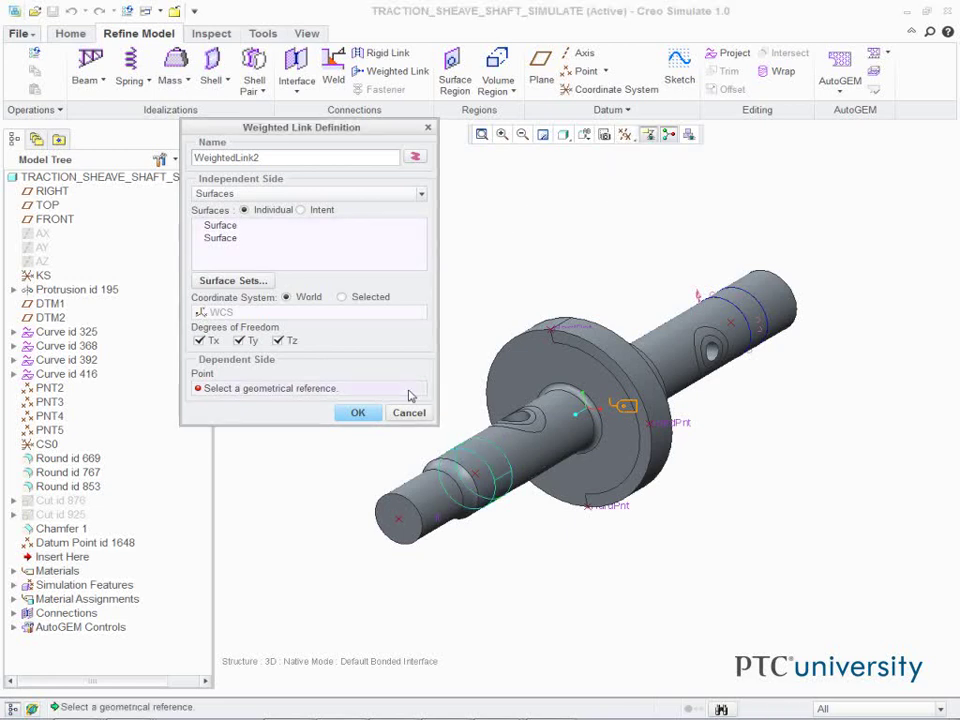
click(478, 480)
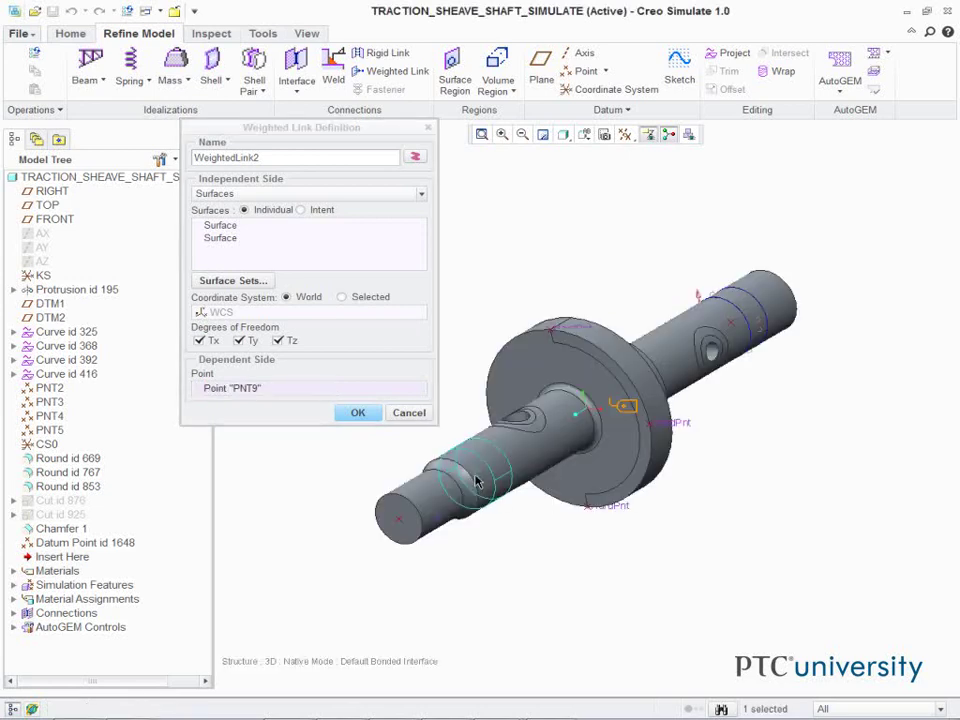
click(360, 414)
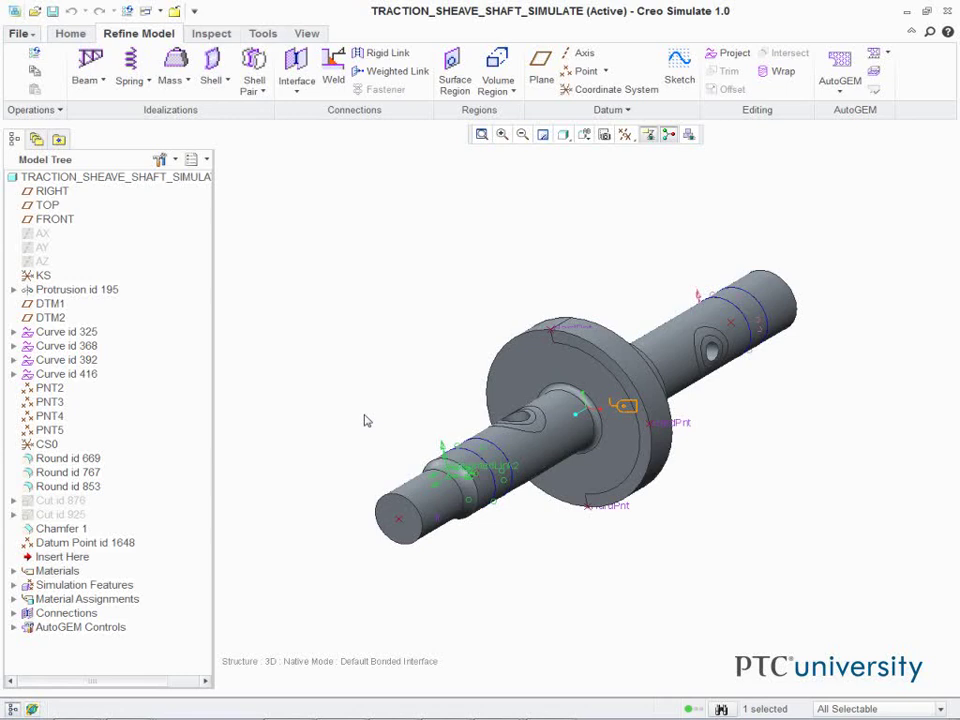
Start a To Ground spring referencing point PNT8 at the shaft's plain end
click(131, 62)
drag(834, 125, 340, 135)
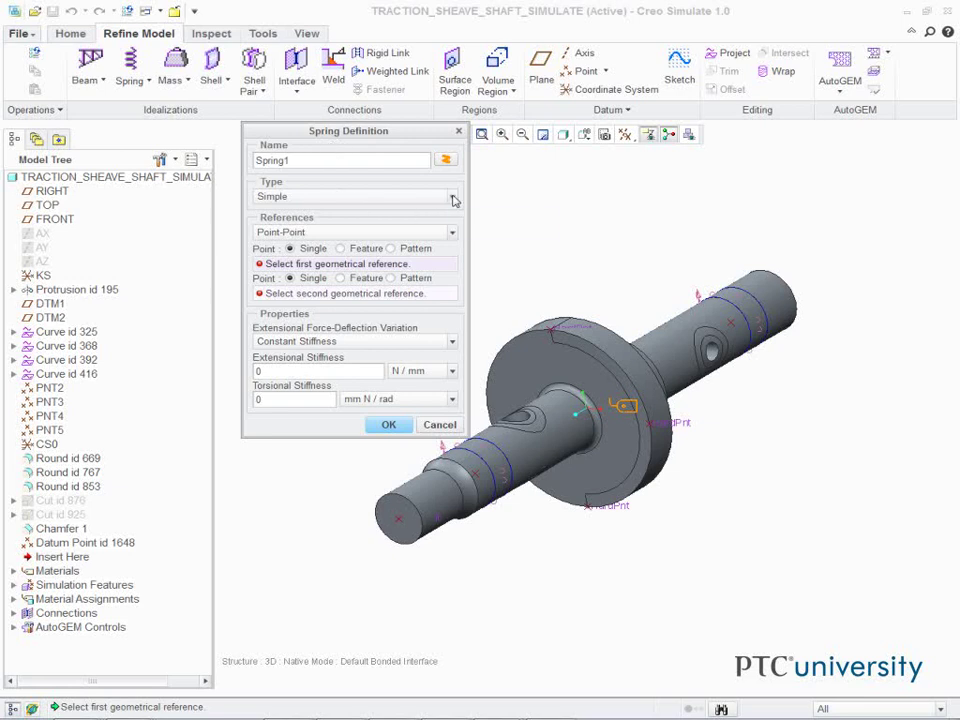
click(418, 198)
click(305, 237)
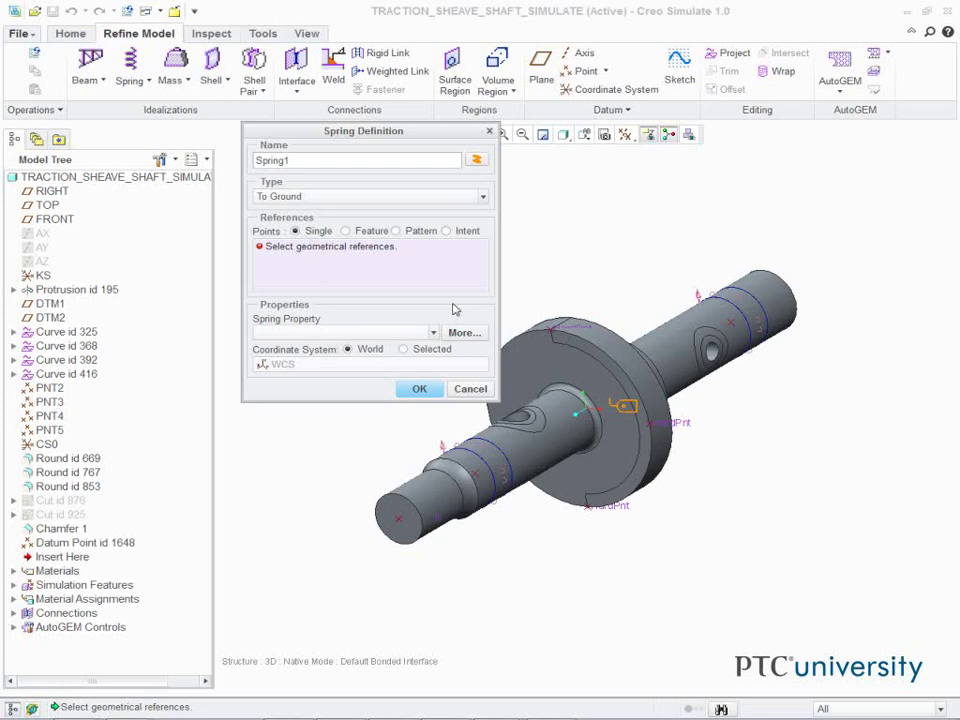
click(733, 331)
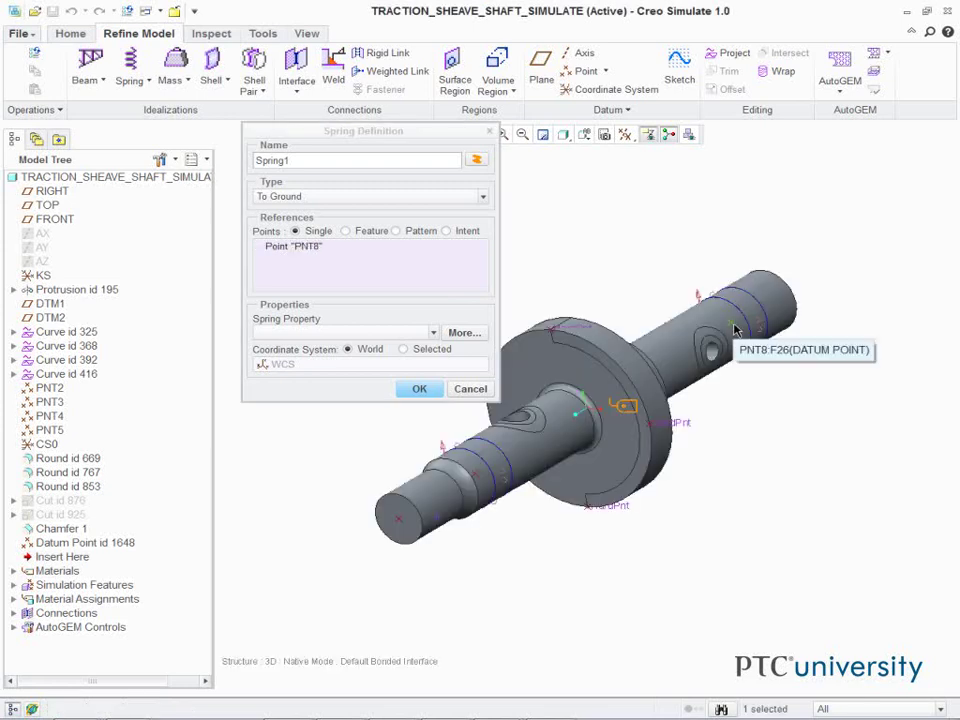
Create a new spring property for this spring and name it floating_bearing
click(474, 333)
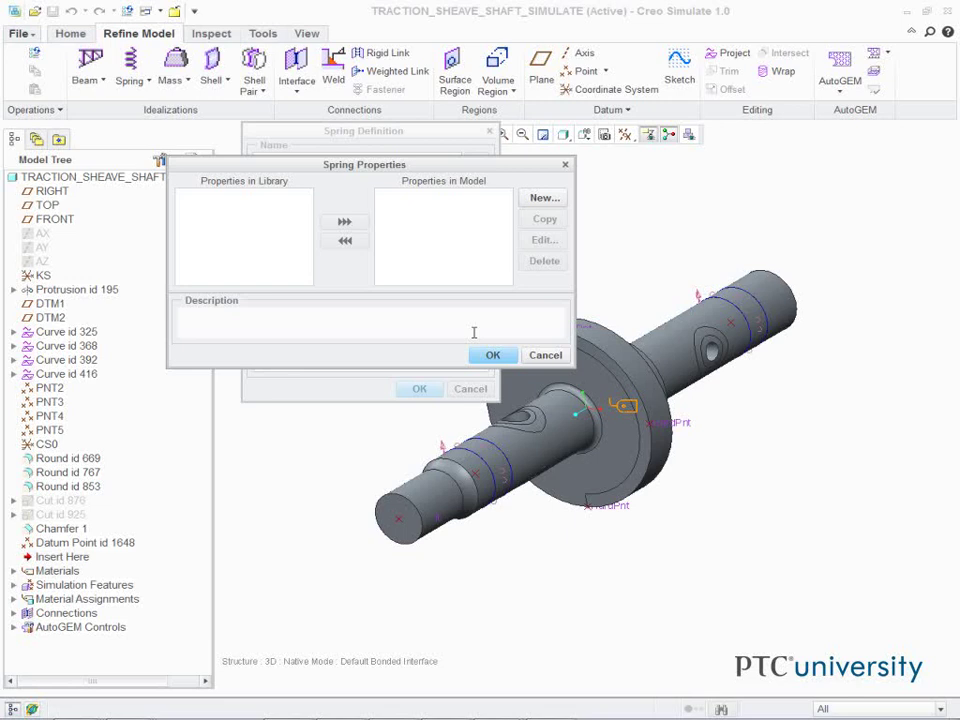
click(544, 197)
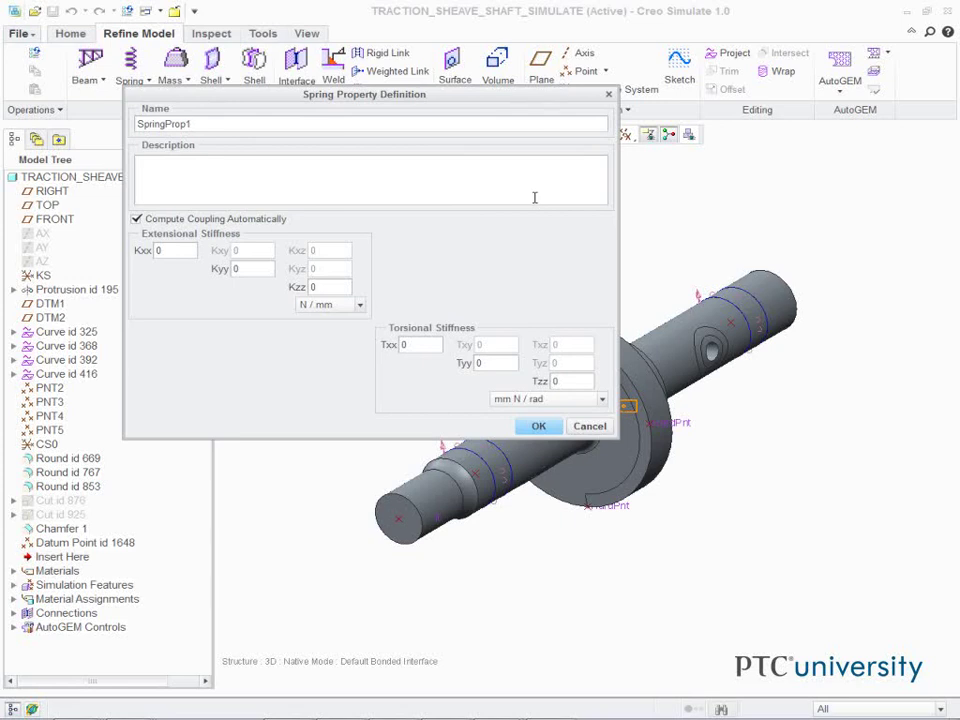
double_click(211, 122)
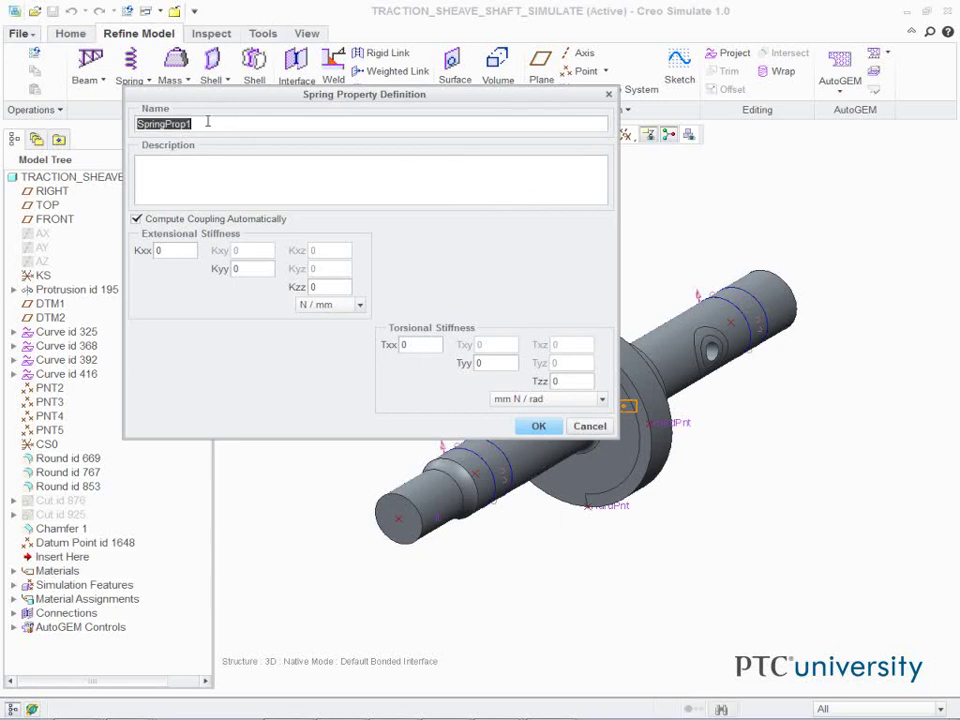
key(BackSpace)
text(floa)
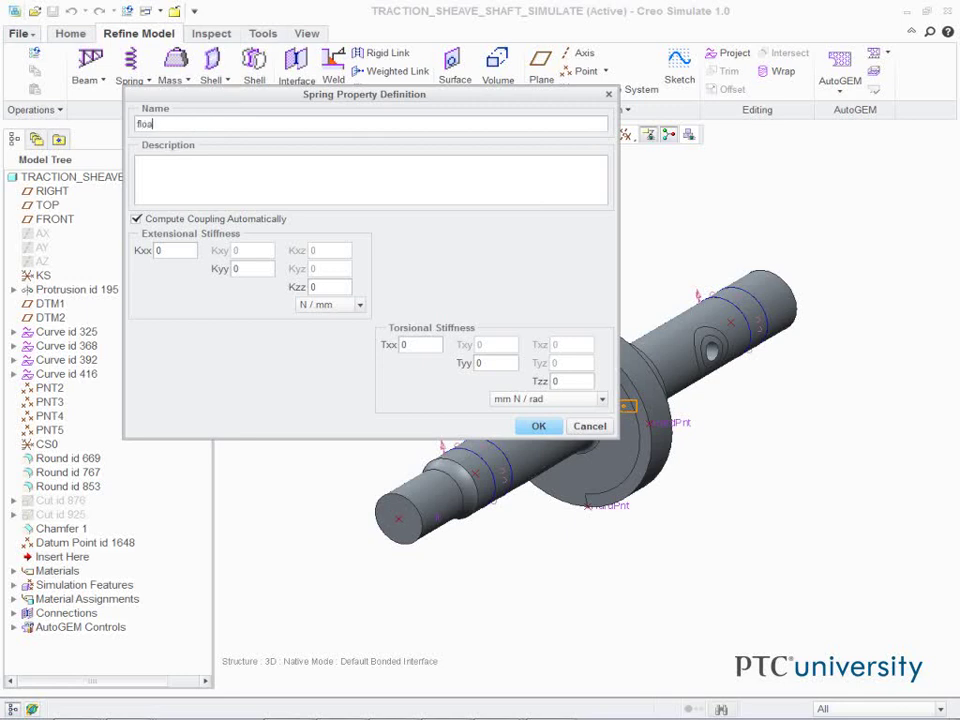
text(ting_bearing)
Set Kxx and Kyy to 1e+12 N/mm and Tzz to 1e+12 mm N/rad, and complete the spring with this property
double_click(184, 250)
text(1e+12)
double_click(257, 270)
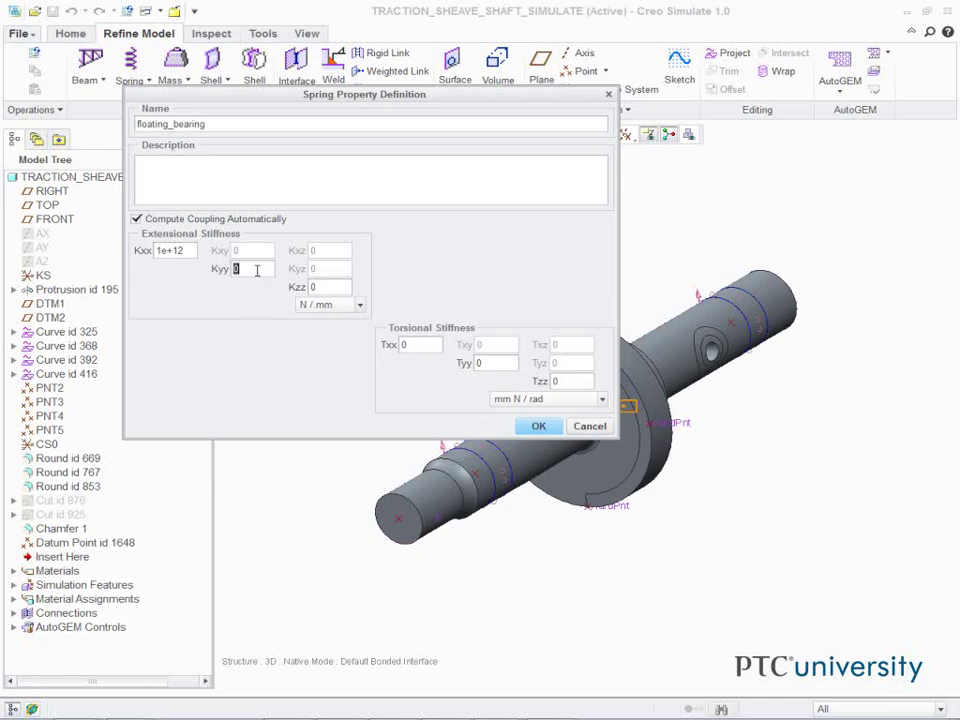
text(1e+12)
double_click(561, 381)
text(1e+12)
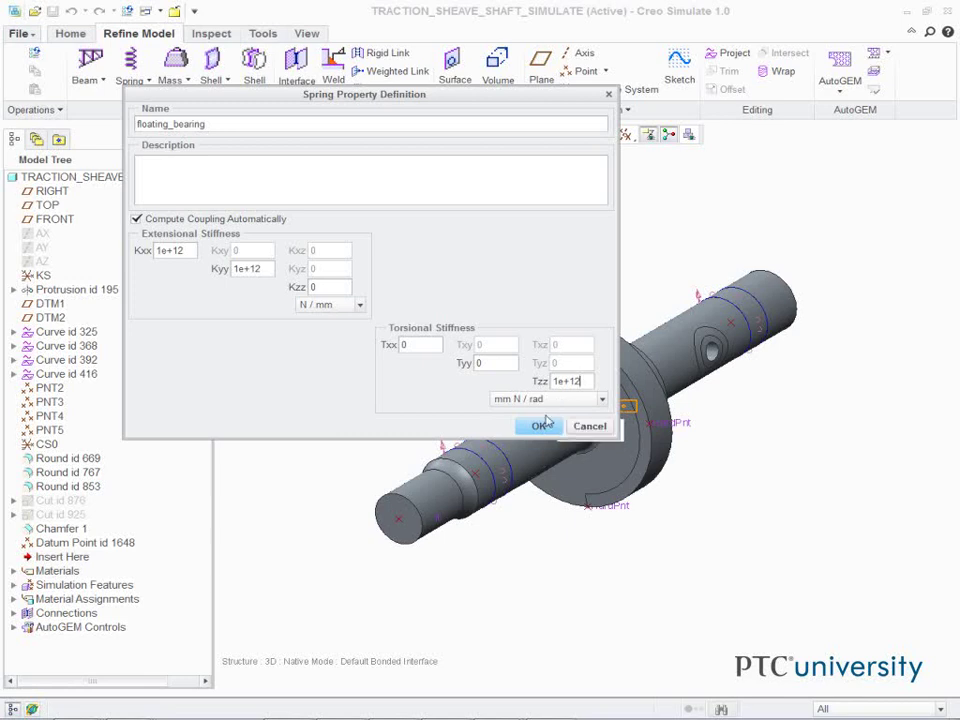
click(539, 426)
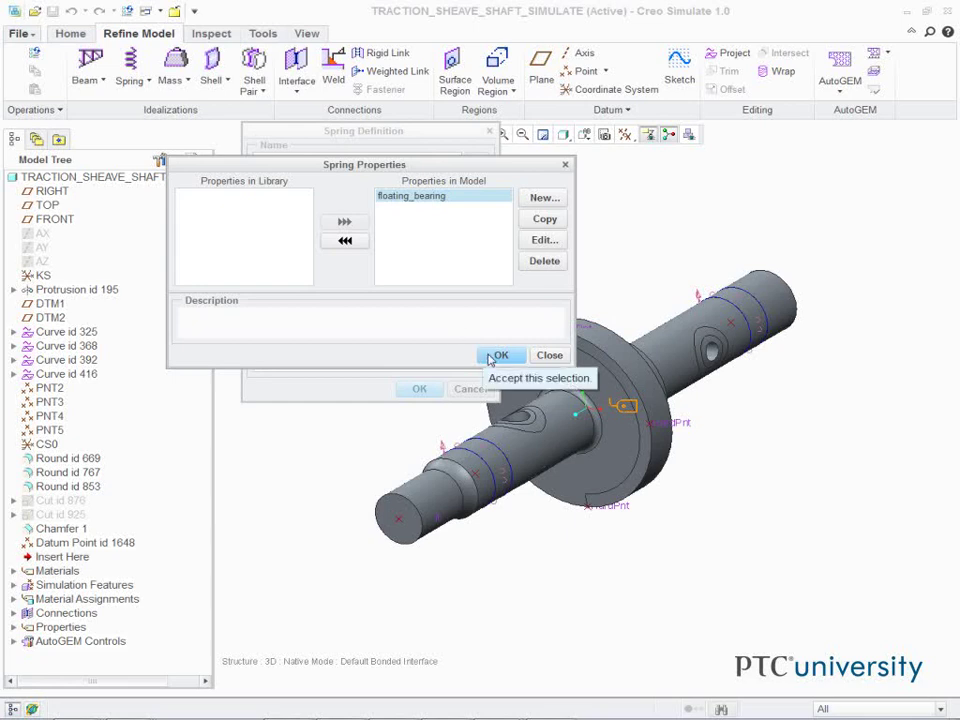
click(497, 356)
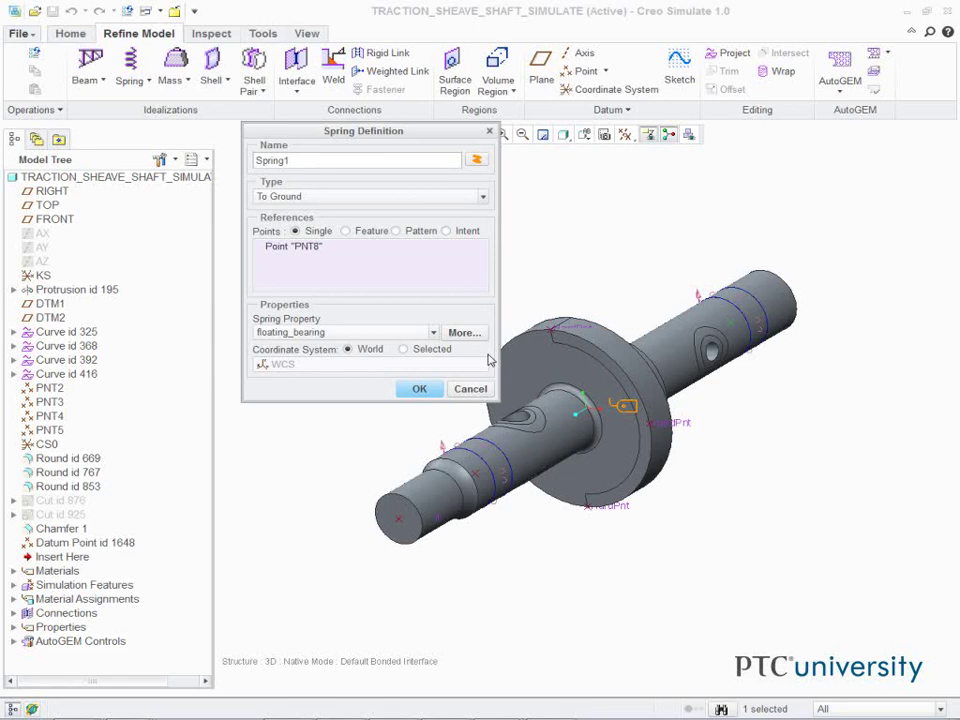
click(419, 390)
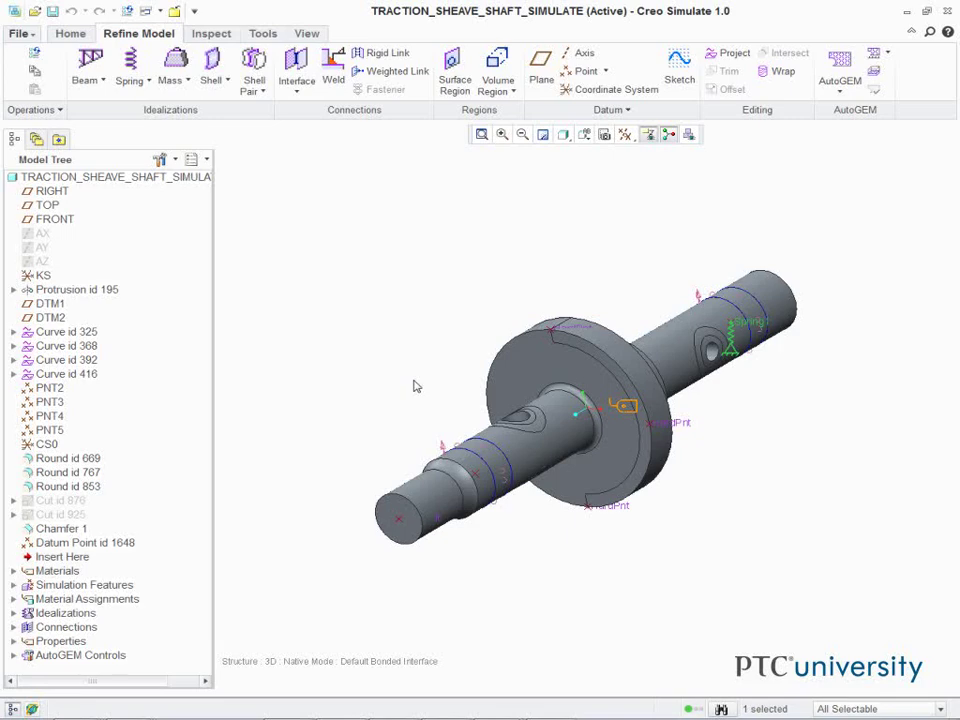
Start a second To Ground spring referencing point PNT9 near the shaft's stepped end
click(129, 62)
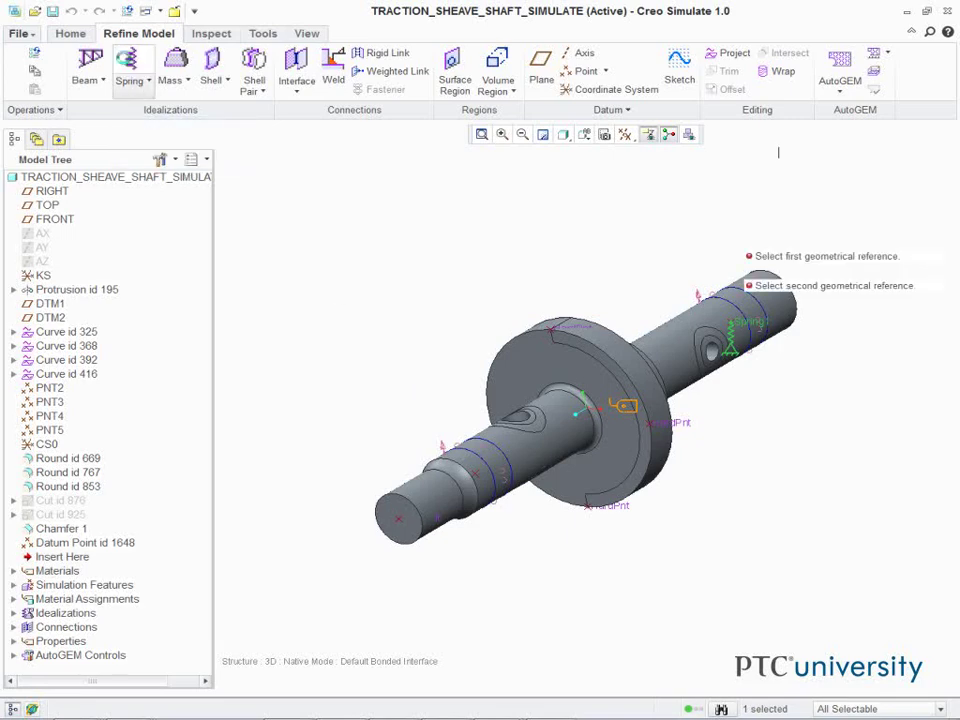
drag(783, 133, 264, 133)
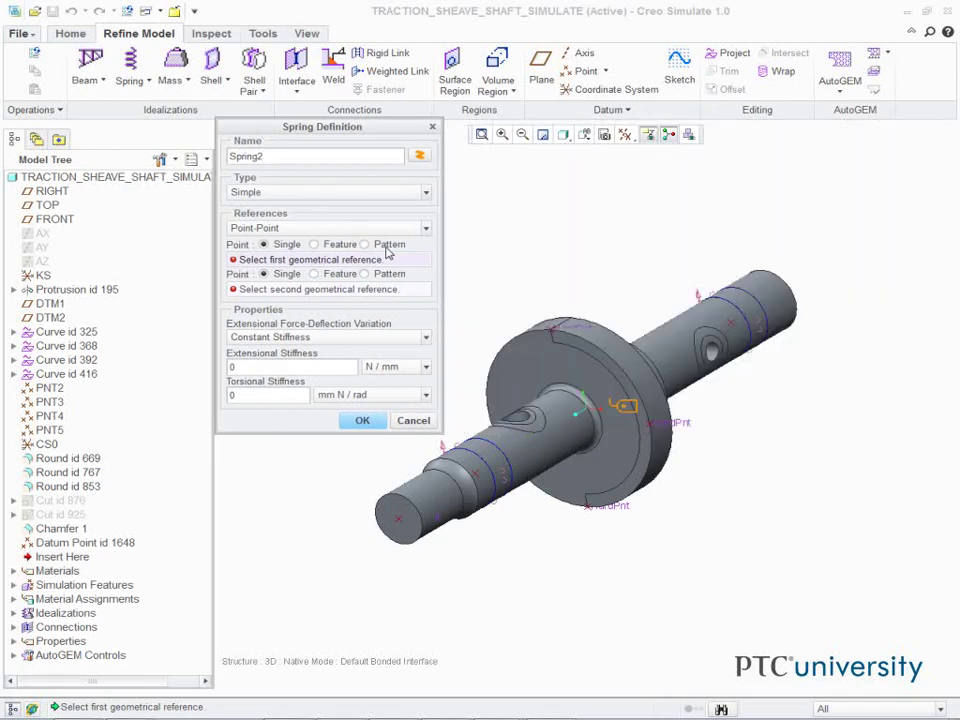
click(425, 192)
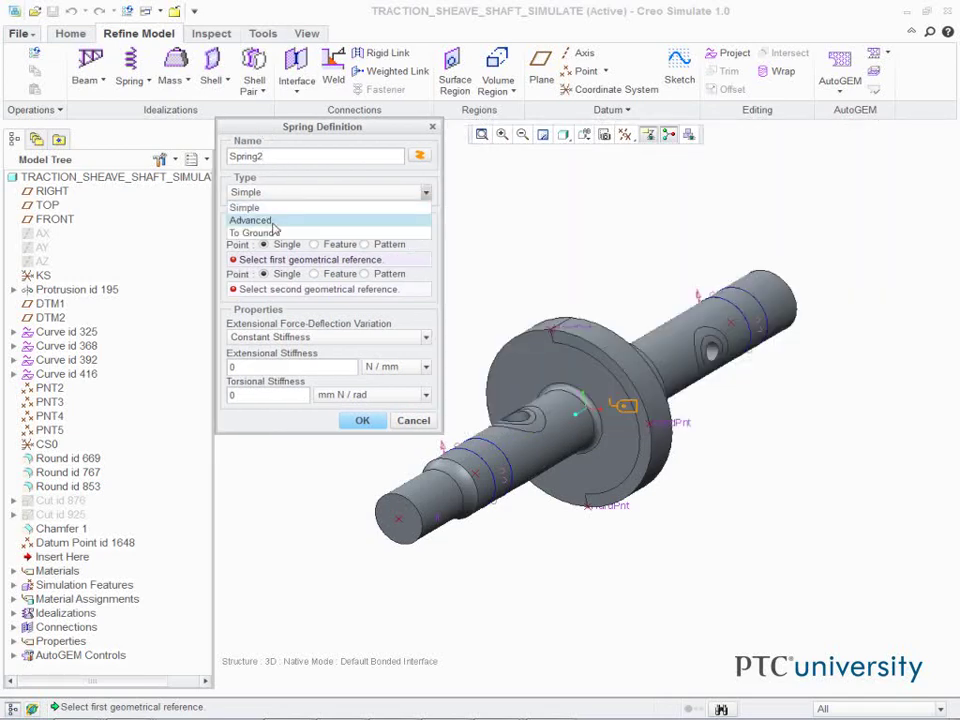
click(256, 232)
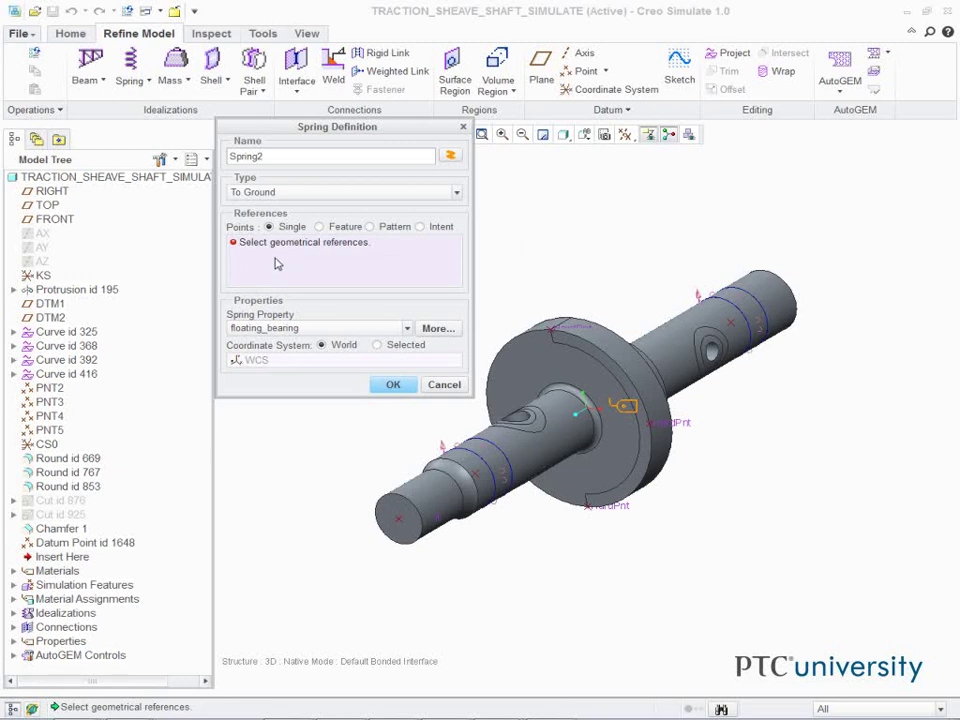
click(476, 481)
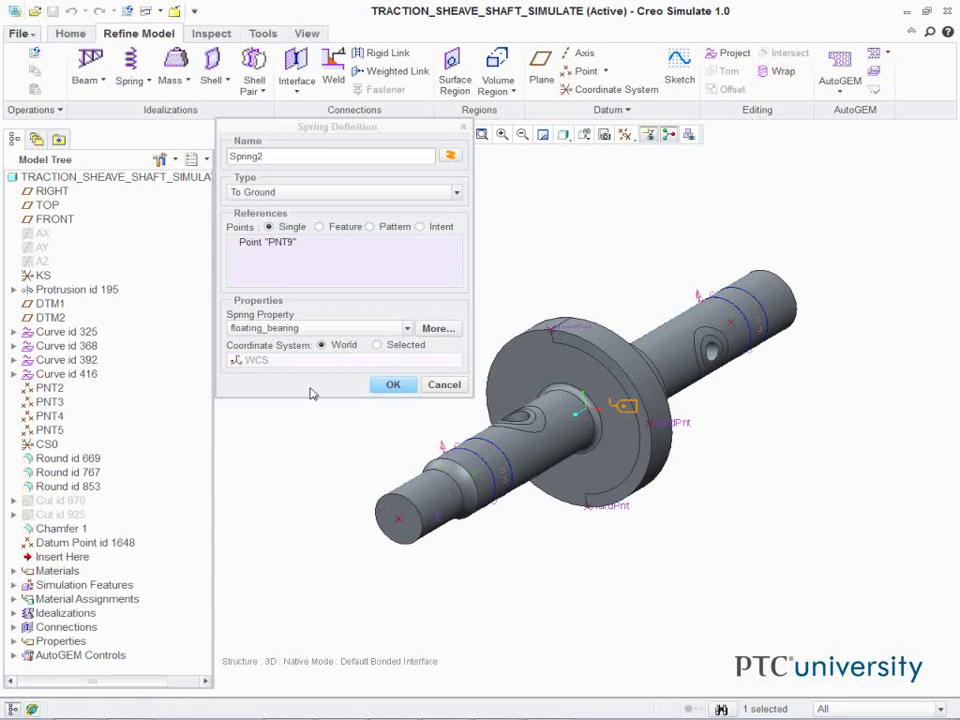
Create a new spring property for the PNT9 spring with Kxx, Kyy and Kzz set to 1e+12 N/mm
click(434, 328)
click(516, 193)
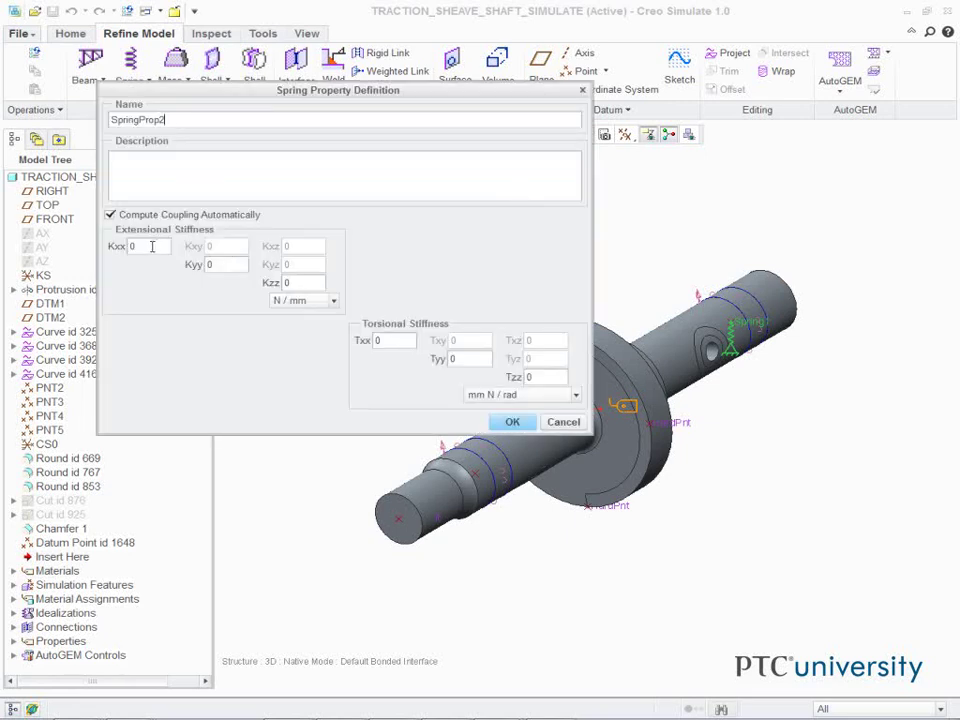
double_click(152, 246)
text(1e+102)
double_click(215, 264)
text(1e+12)
double_click(290, 284)
text(1e+12)
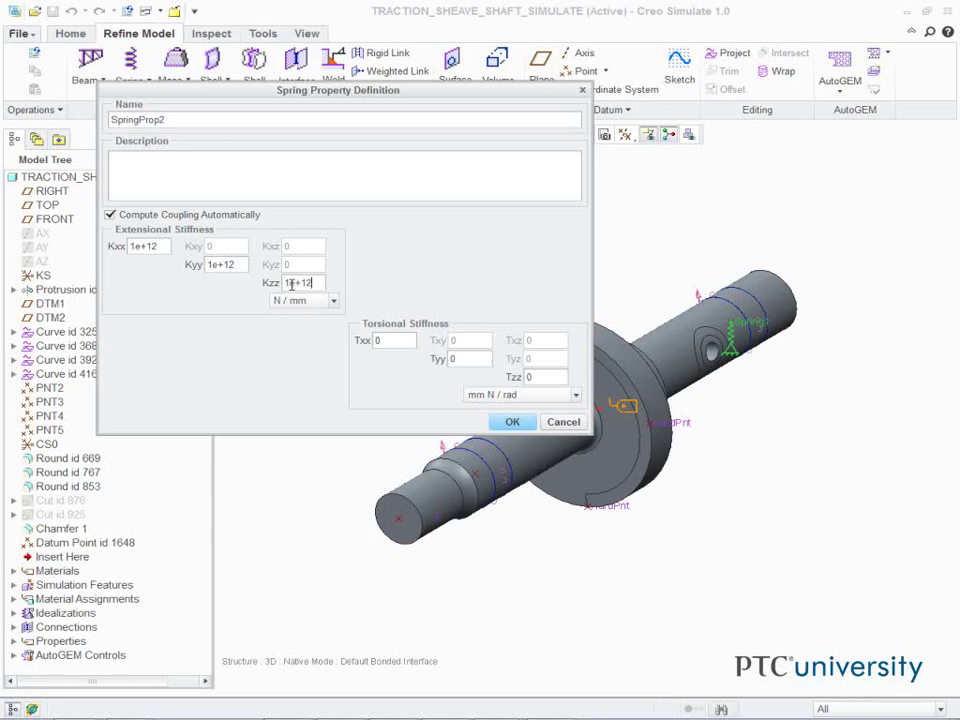
Accept the new spring property for the PNT9 spring and complete the spring definition
click(512, 421)
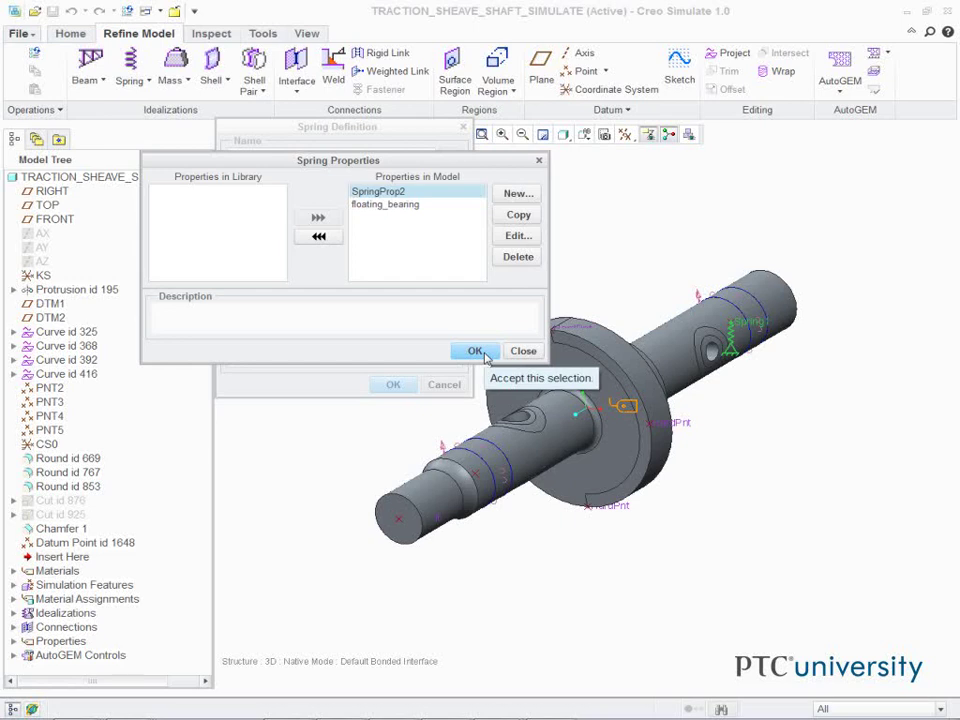
click(476, 351)
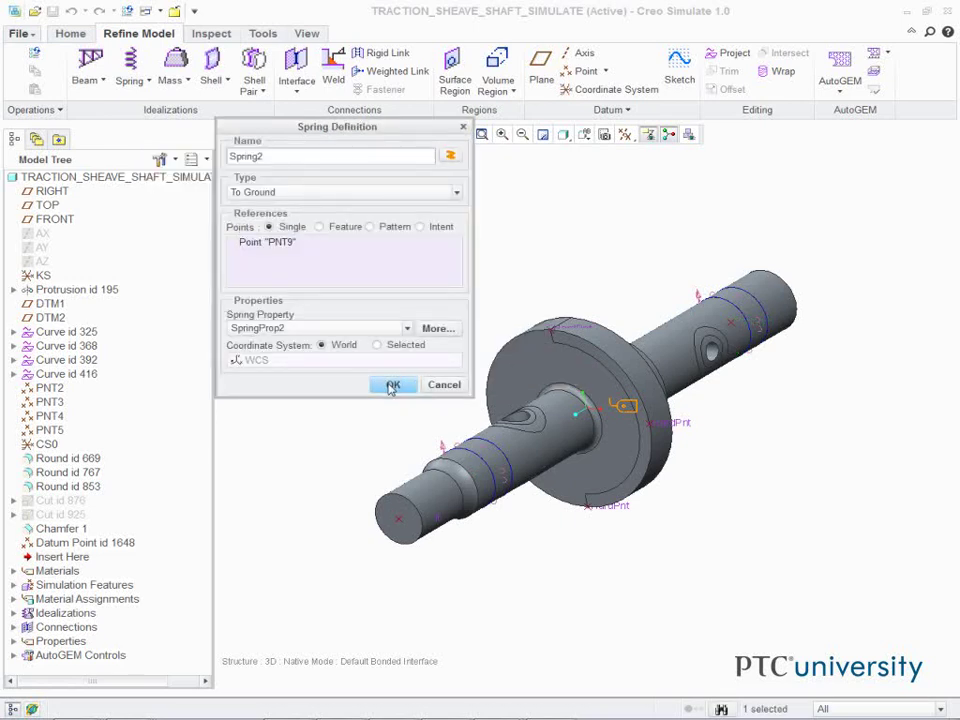
click(391, 386)
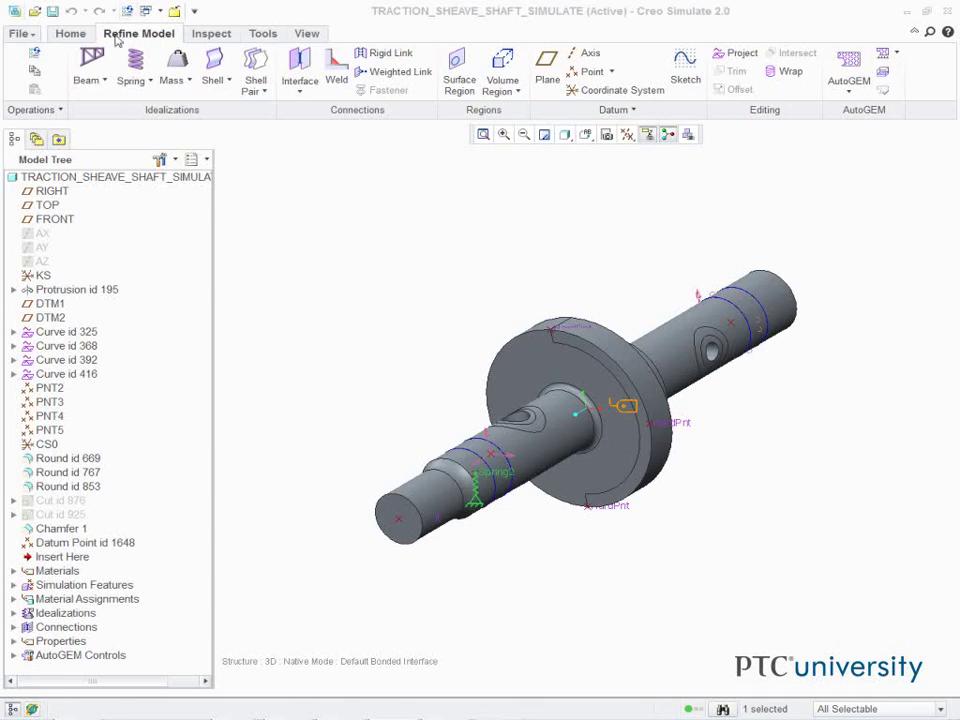
Start a Force/Moment load and create a new load set for it named Belt_Preload
click(82, 36)
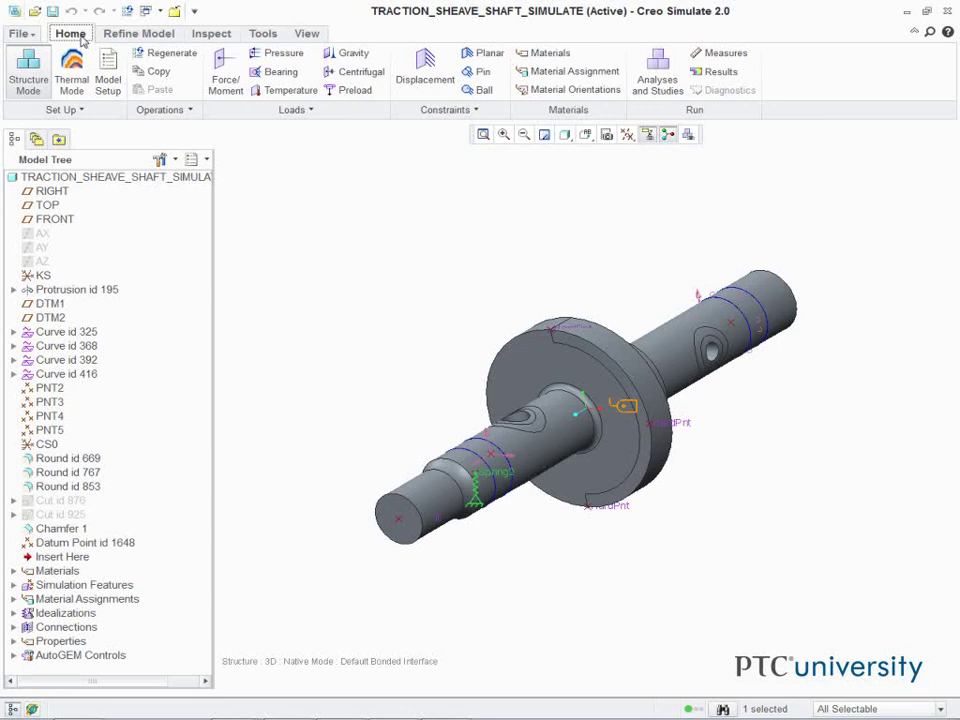
click(221, 82)
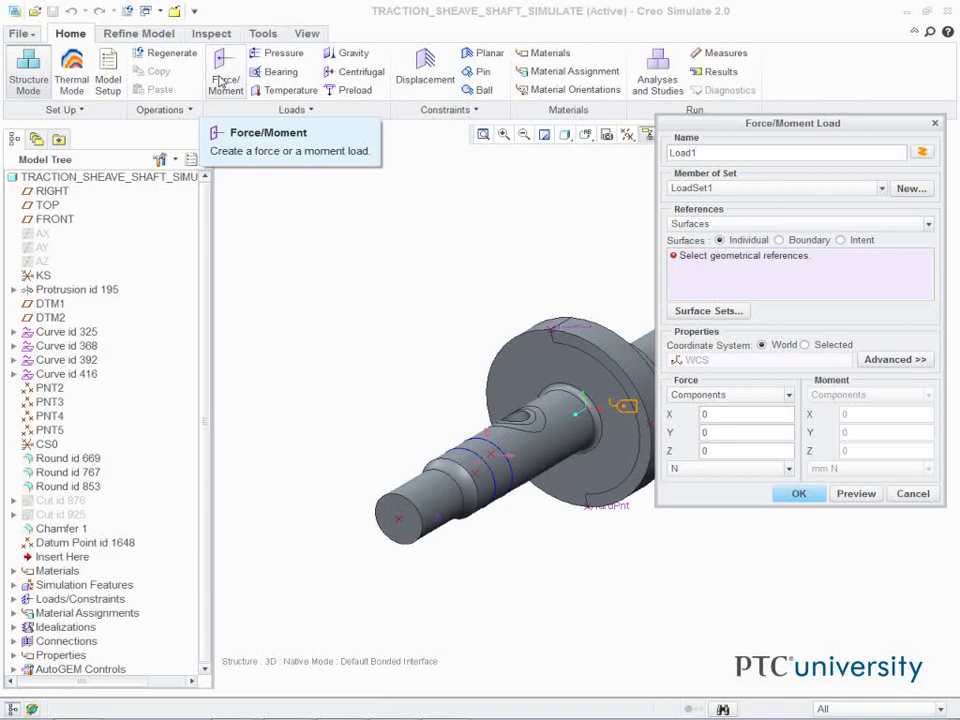
drag(689, 128, 124, 124)
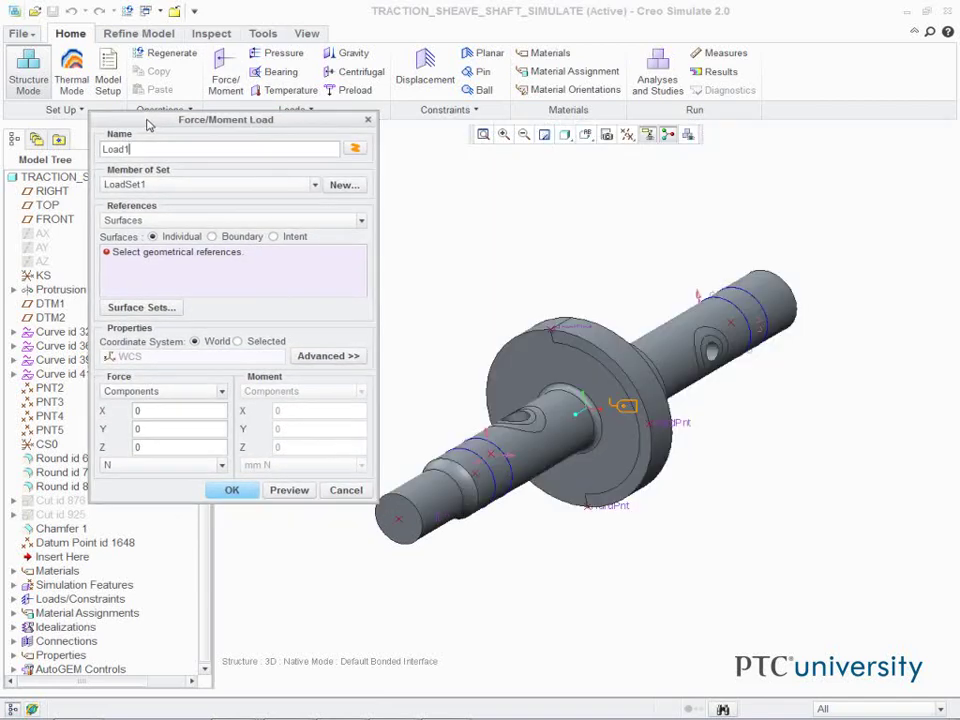
click(343, 186)
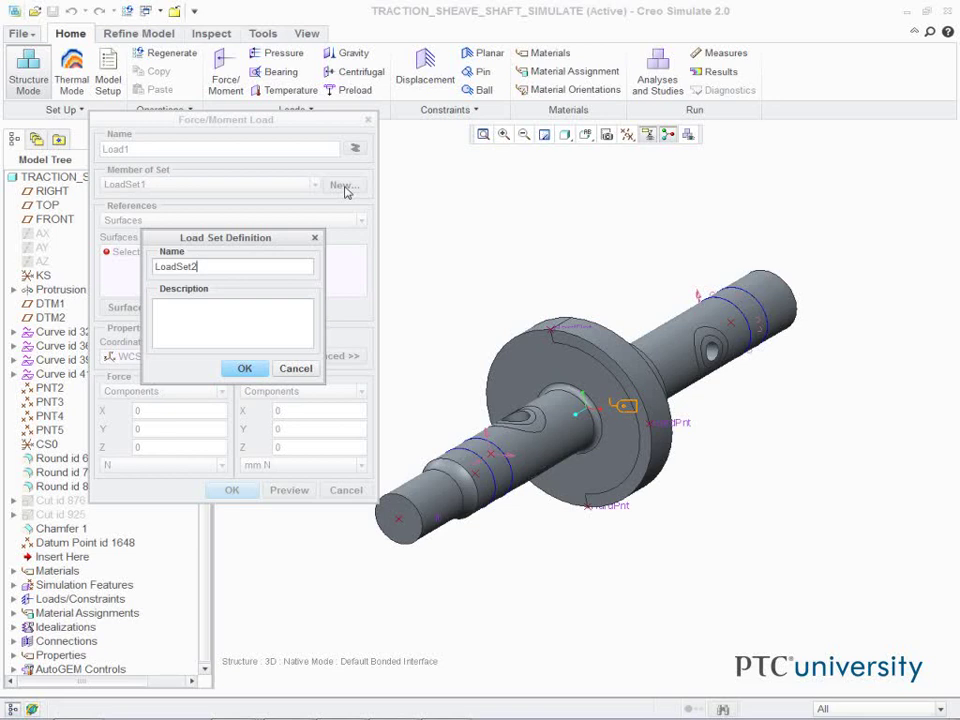
double_click(255, 271)
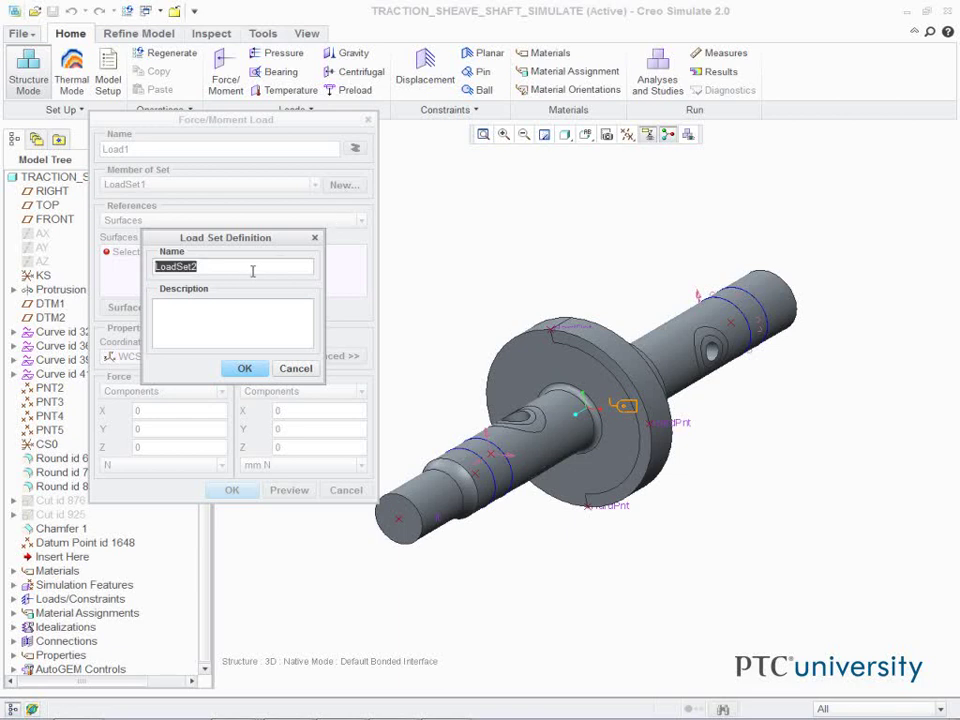
text(Belt_Preload)
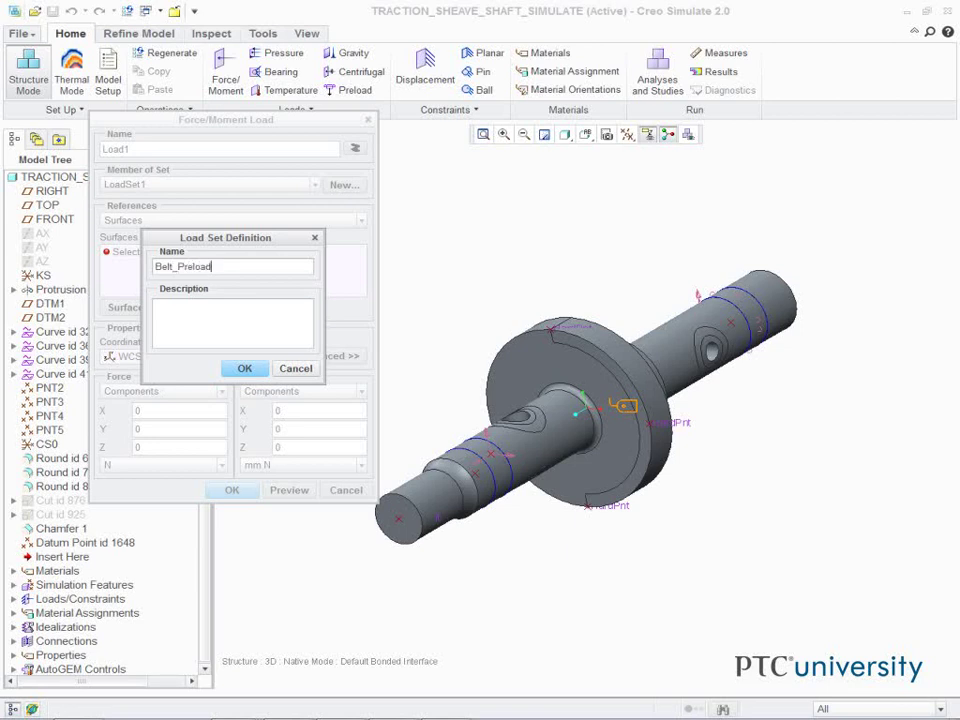
click(244, 369)
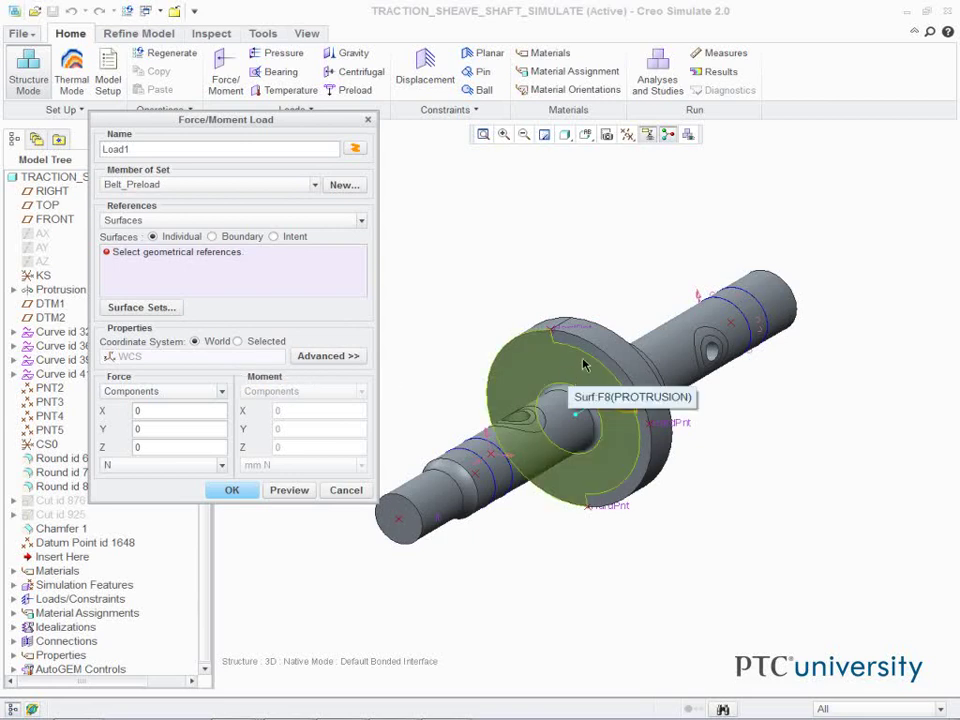
Reference the belt contact surface on the disc's outer rim and orient the load by coordinate system CS1
click(620, 336)
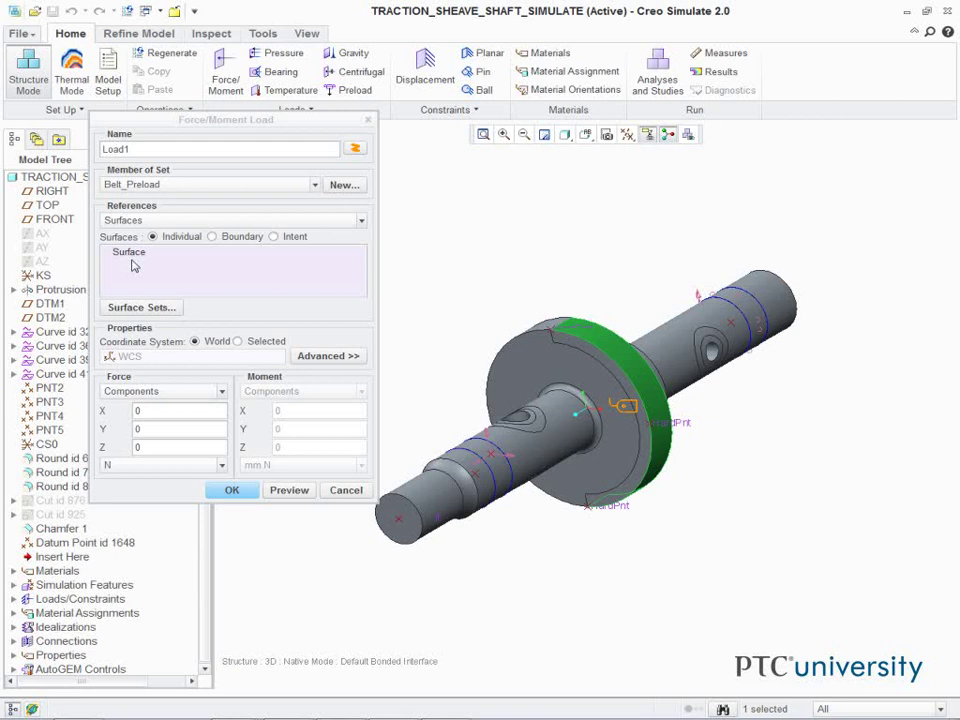
click(238, 342)
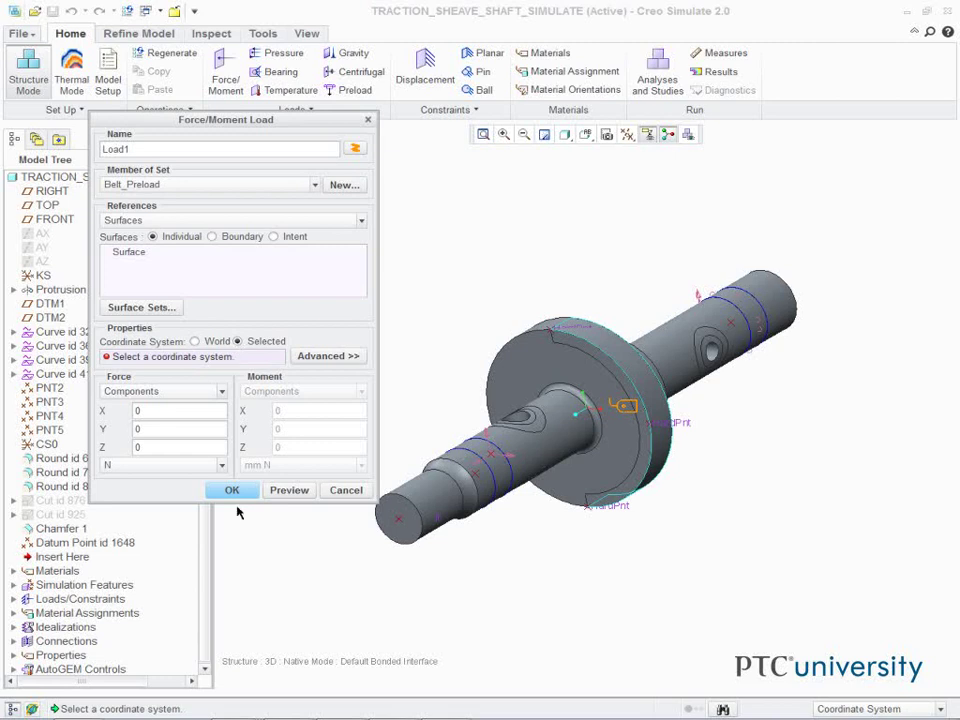
click(14, 585)
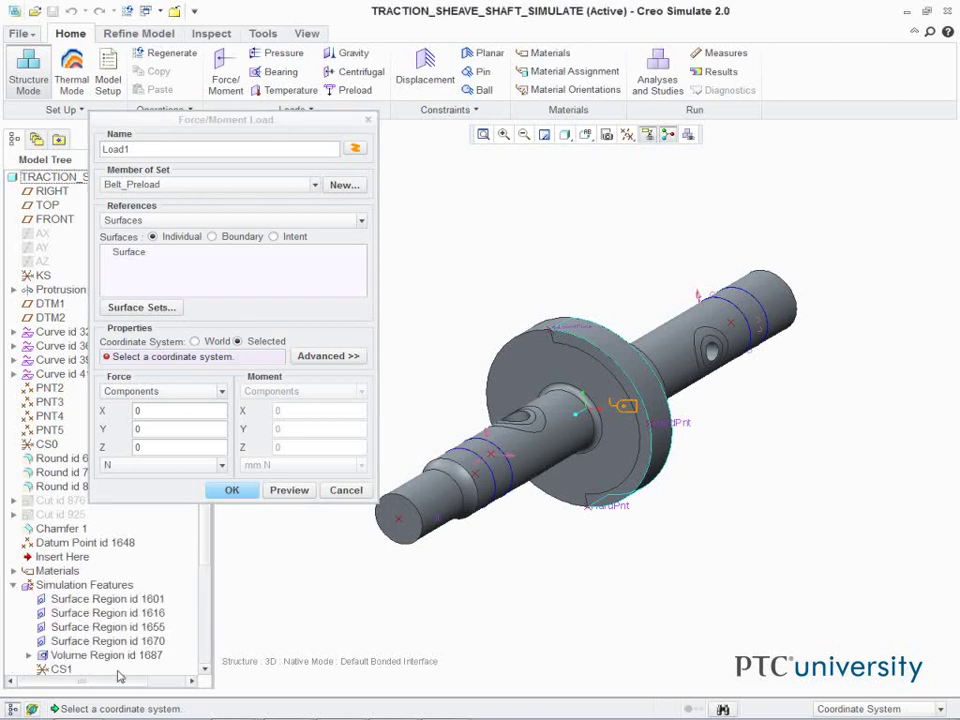
scroll(198, 677, down, 3)
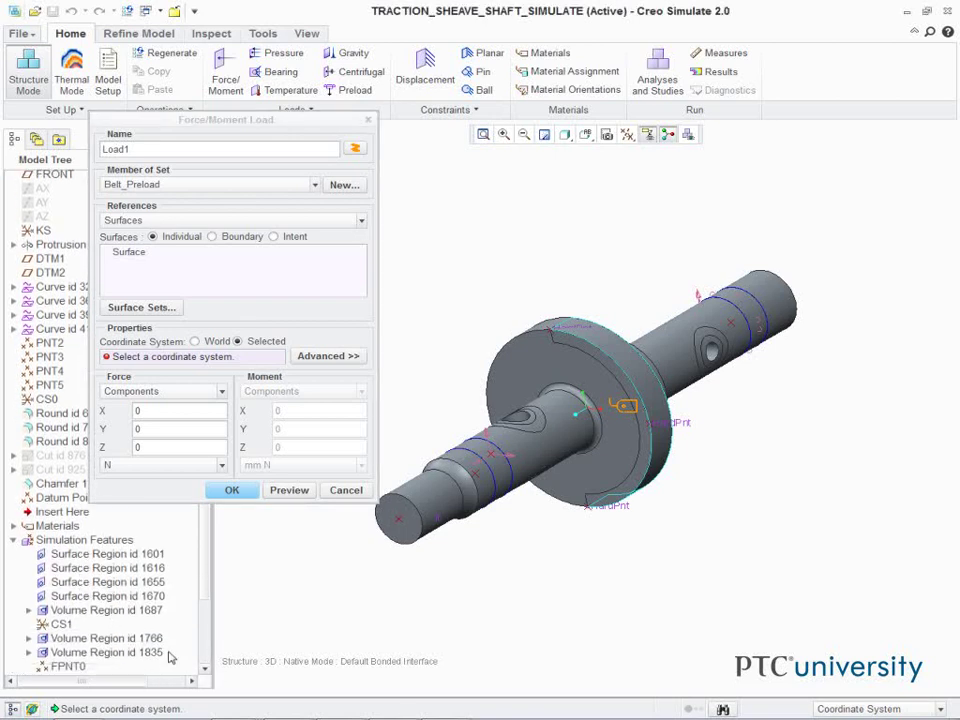
click(66, 625)
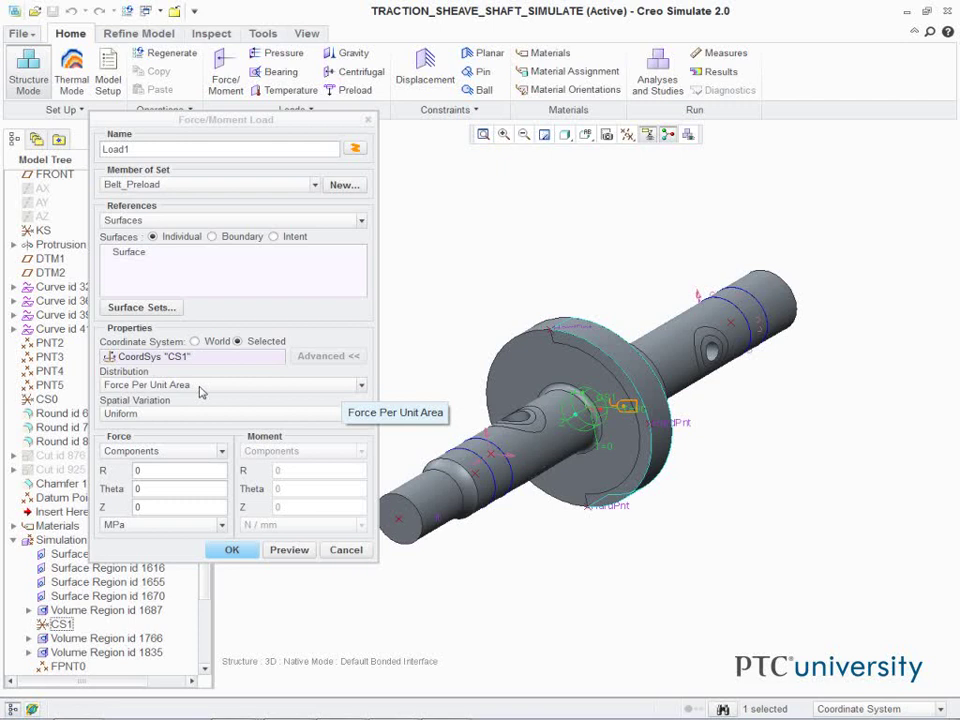
Apply the load as Force Per Unit Area with an R component of -23.8095 MPa, preview it and complete the load
click(167, 474)
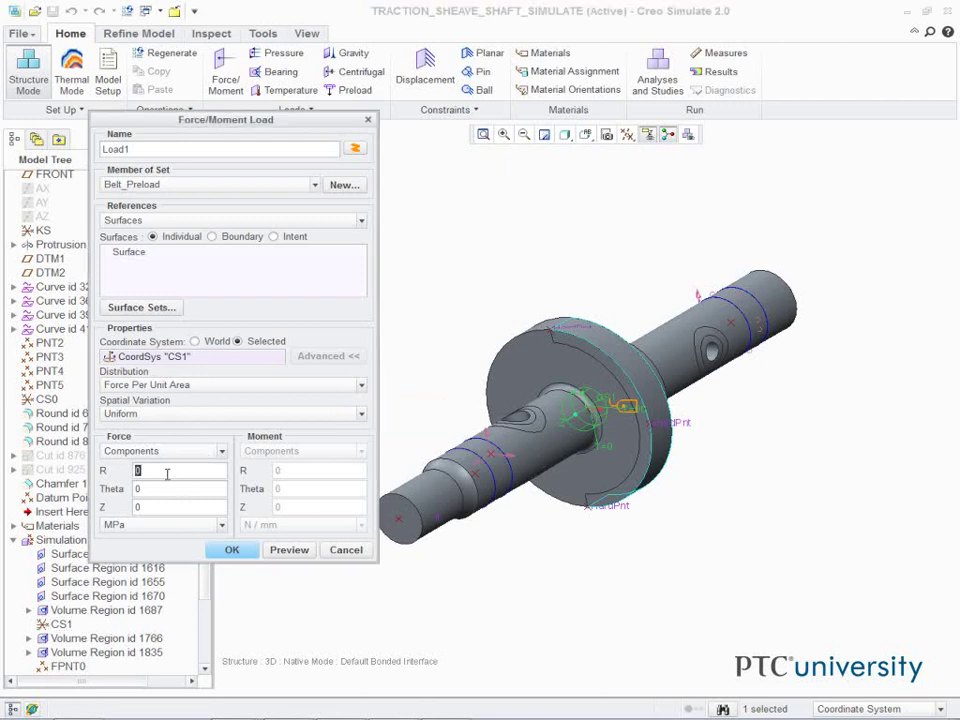
text(-23.8095)
click(286, 552)
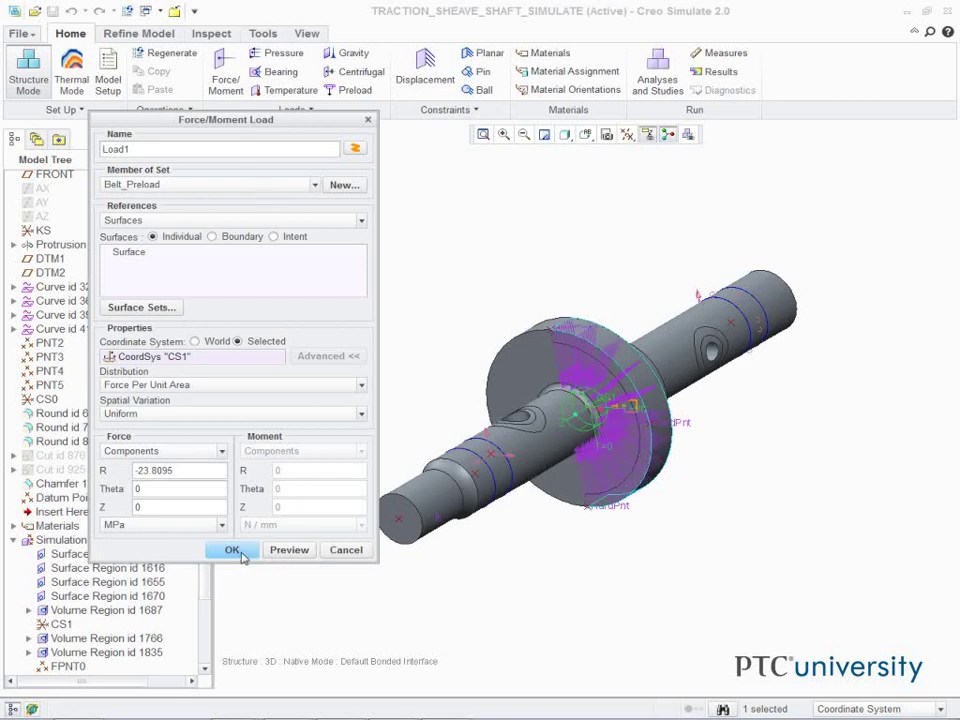
click(242, 553)
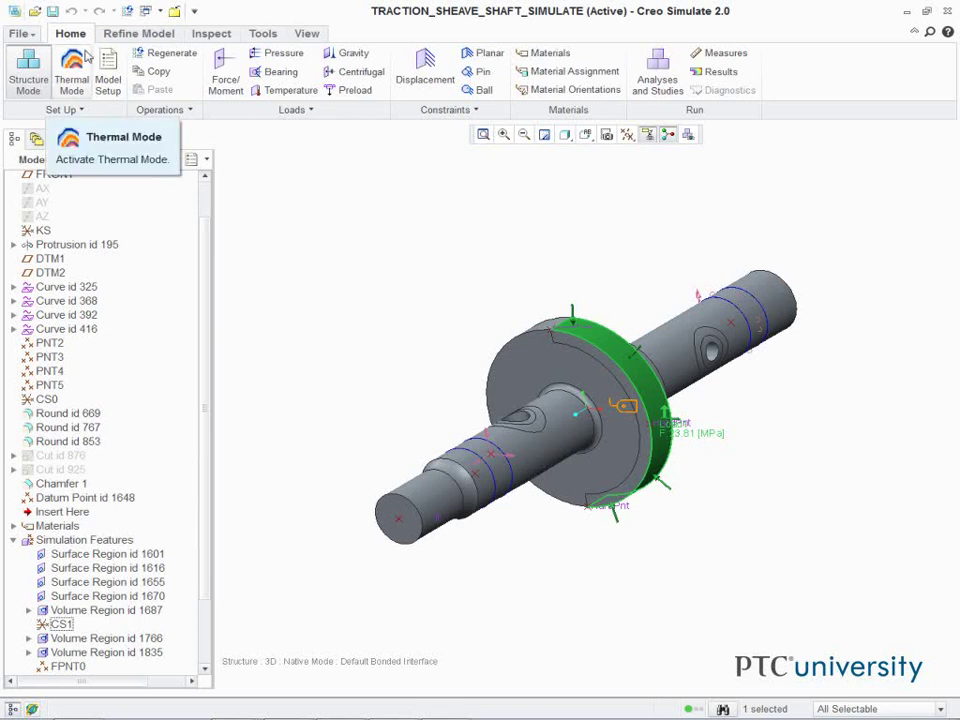
Start a second Force/Moment load and create a new load set for it named Torque
click(224, 74)
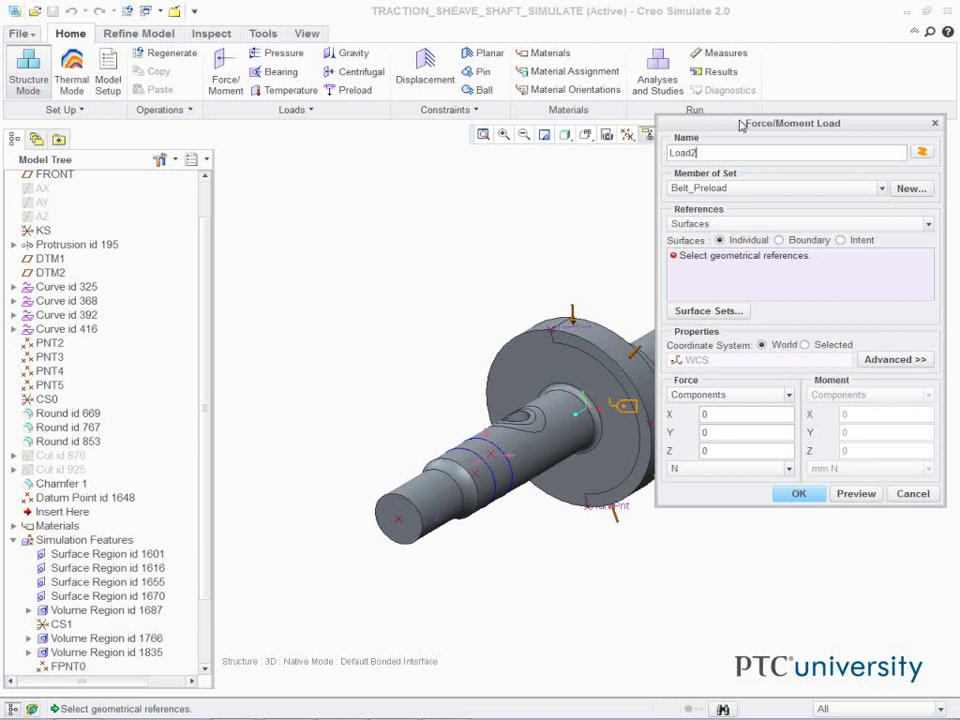
click(907, 189)
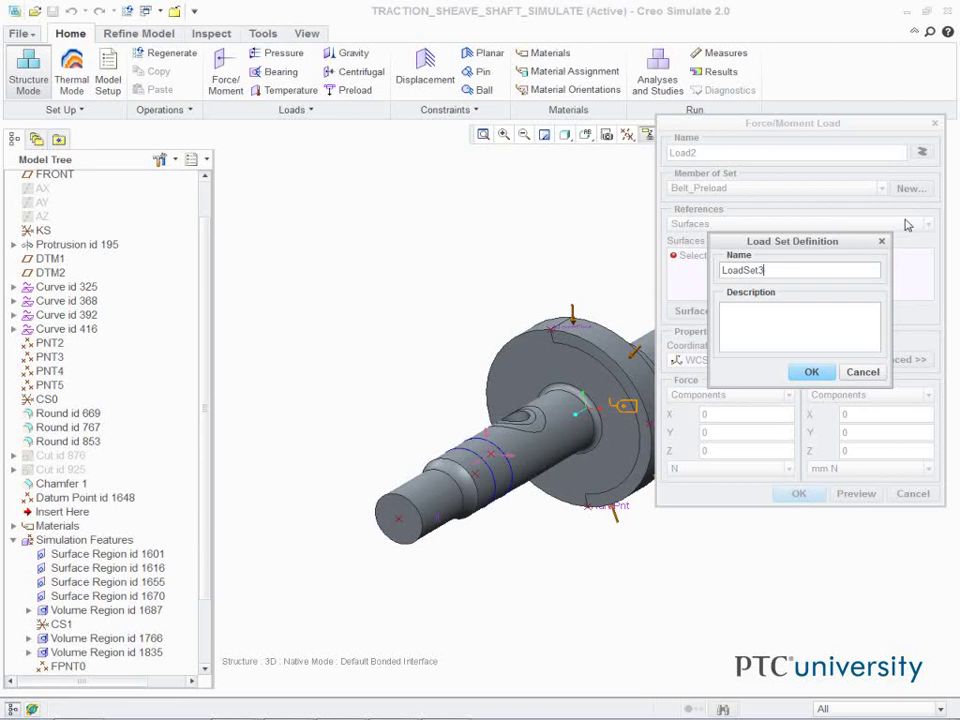
drag(795, 272, 722, 274)
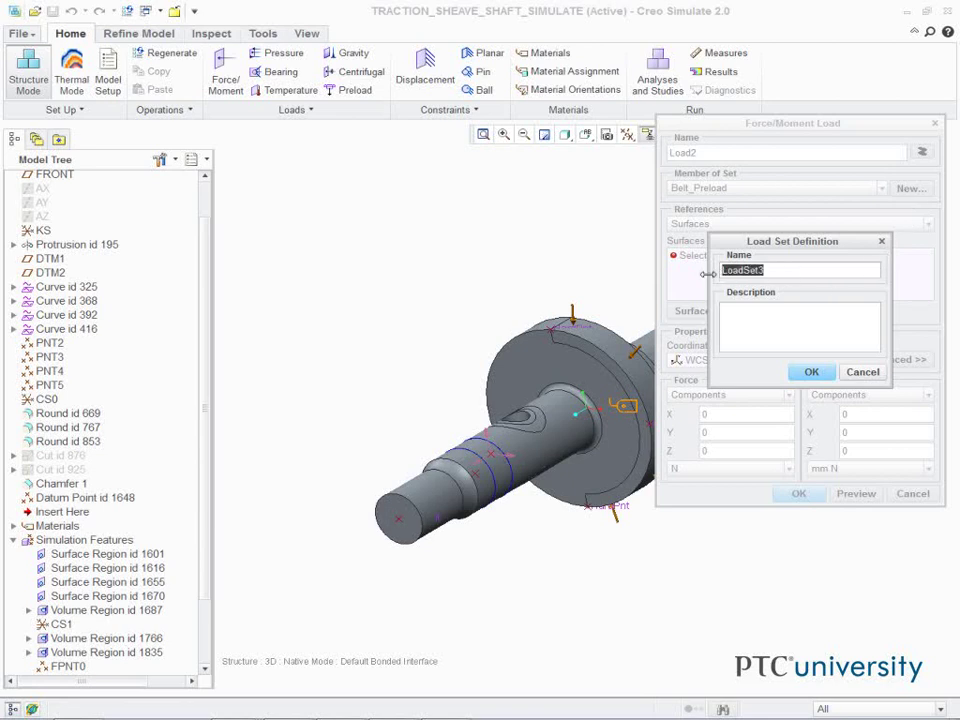
text(Torque)
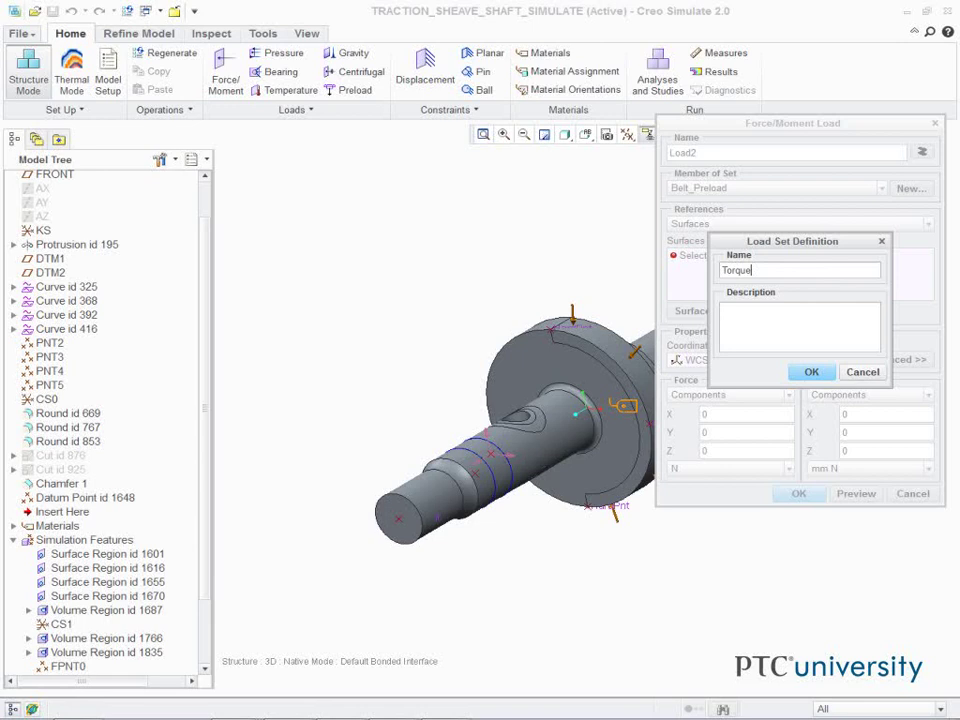
click(810, 373)
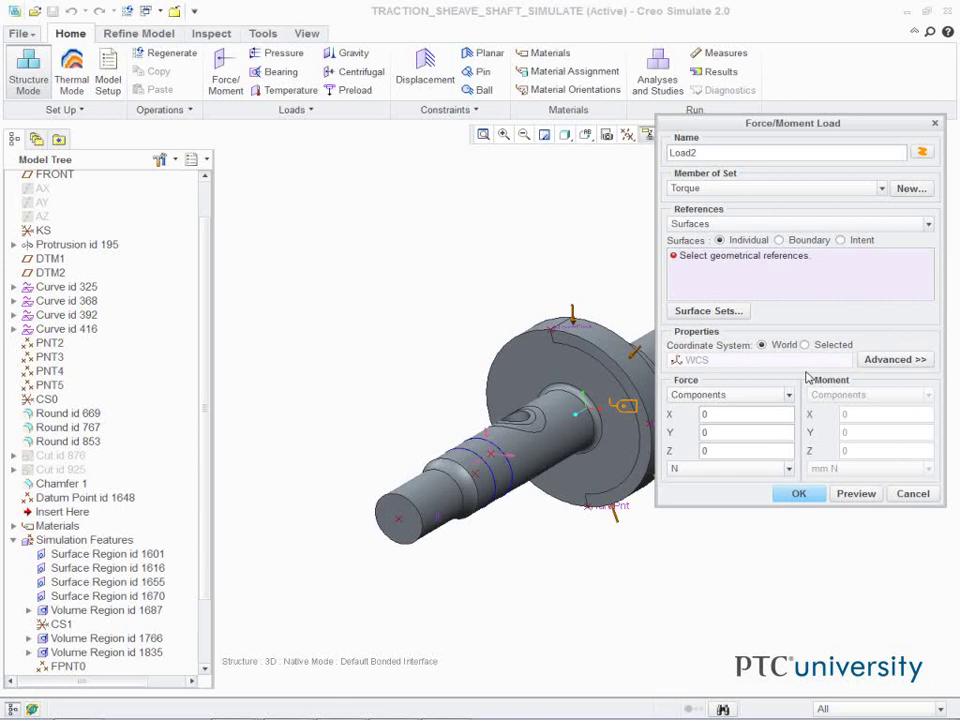
Reference the cylindrical surfaces of the shaft's stepped end and distribute the load as Total Load at Point on PNT2
click(440, 507)
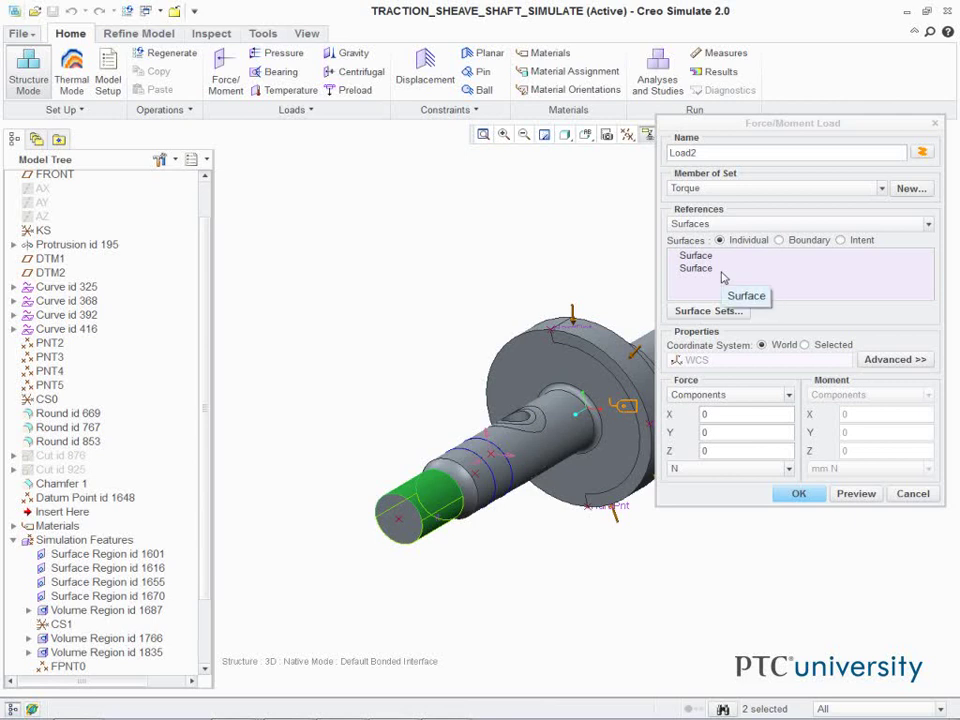
click(890, 362)
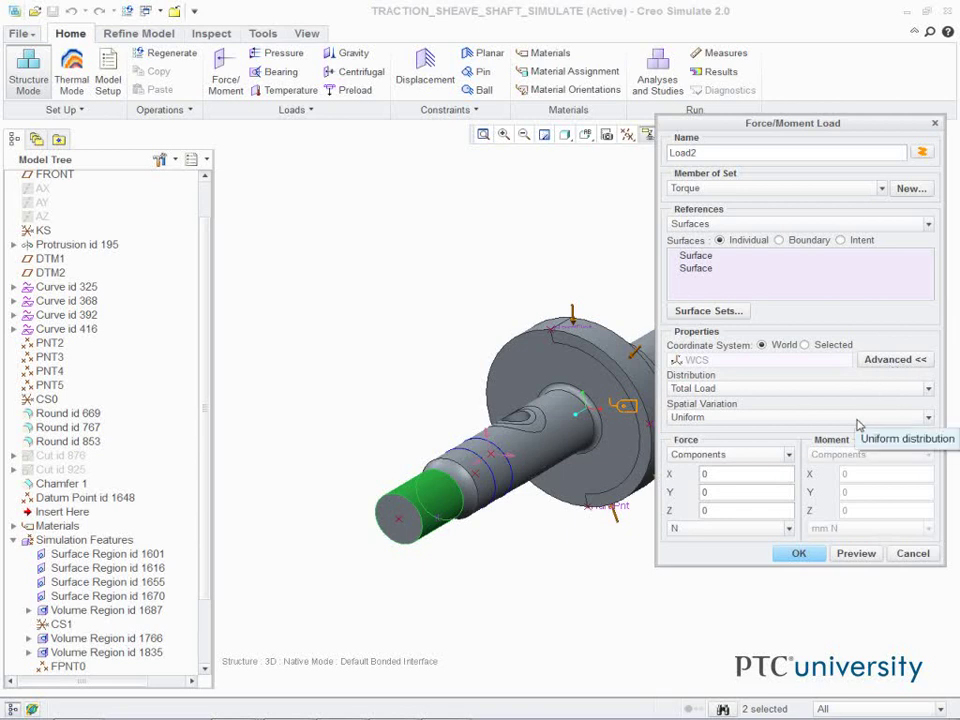
click(928, 389)
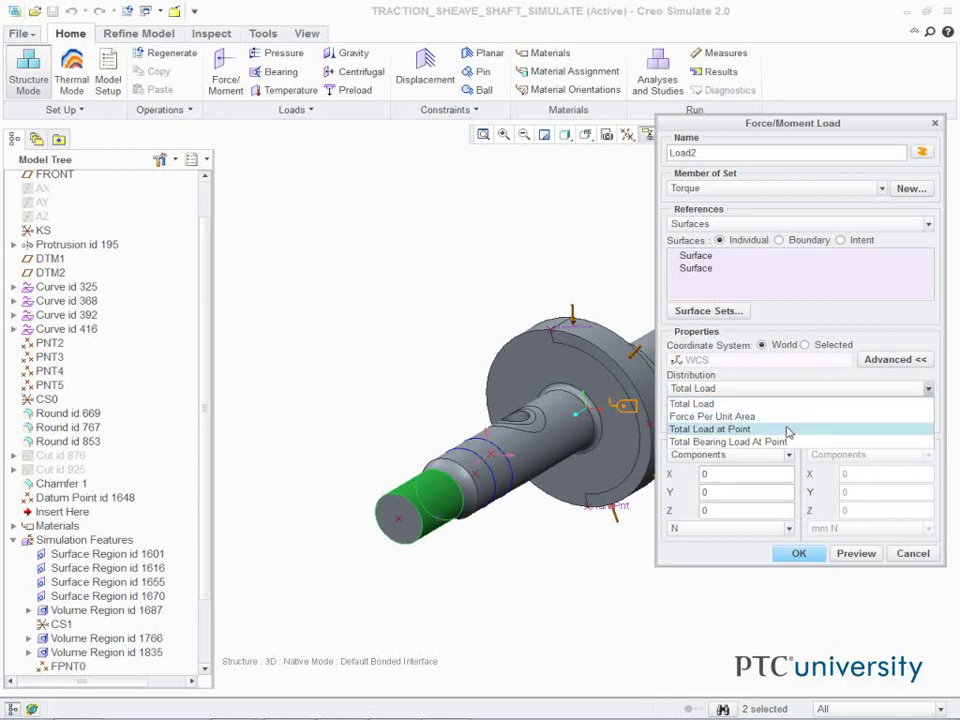
click(746, 430)
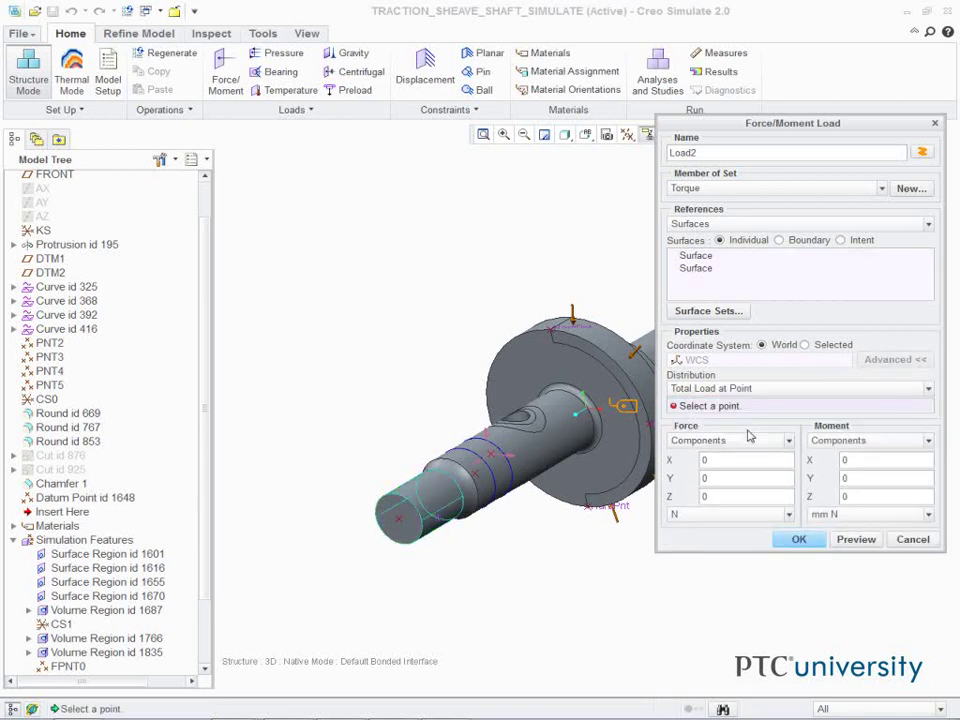
click(399, 527)
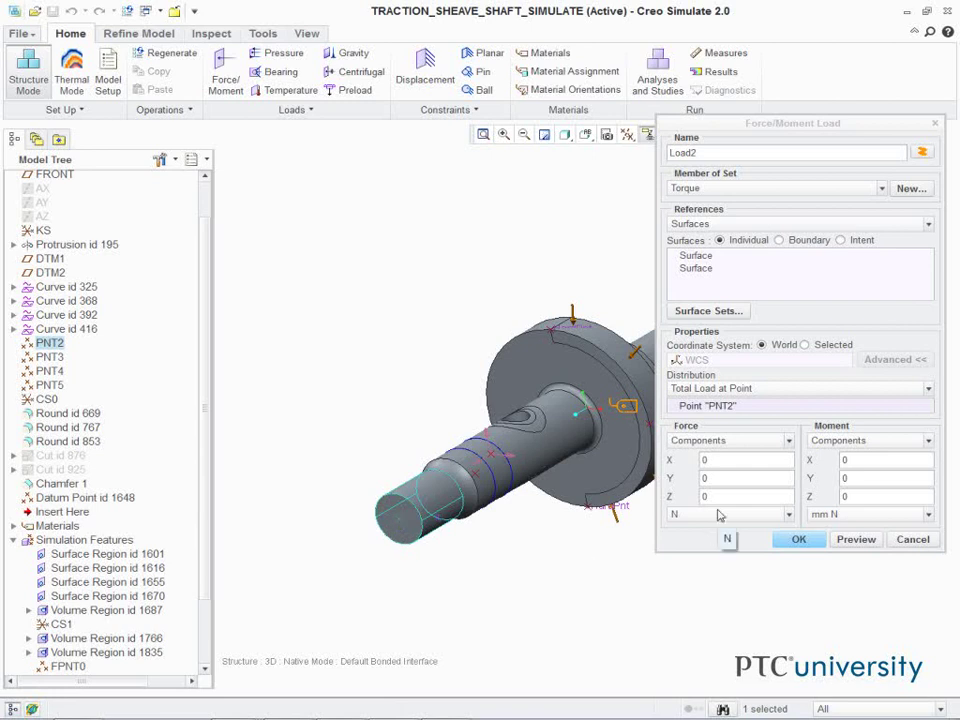
Set the load's Z moment to -50000 mm N, previewing it before completing the load
click(874, 497)
double_click(874, 497)
text(-50000)
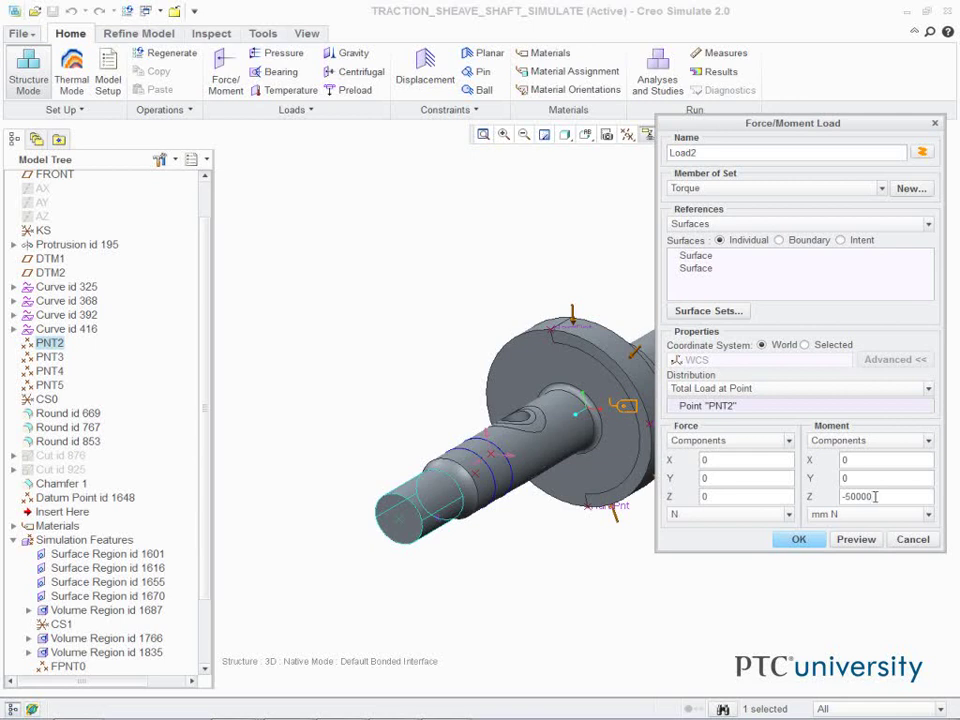
click(868, 541)
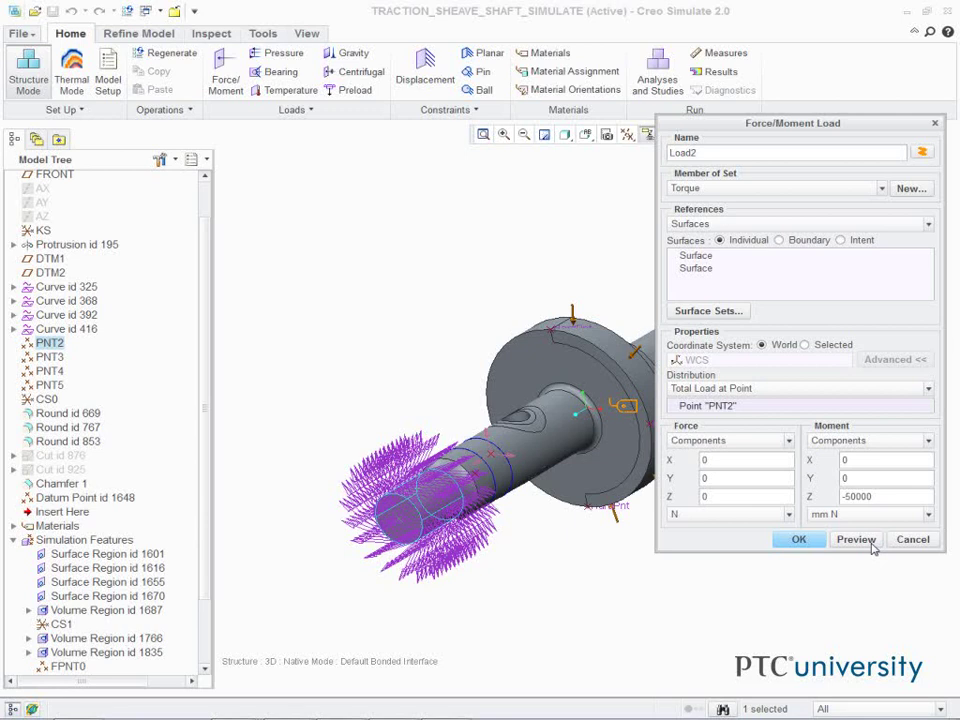
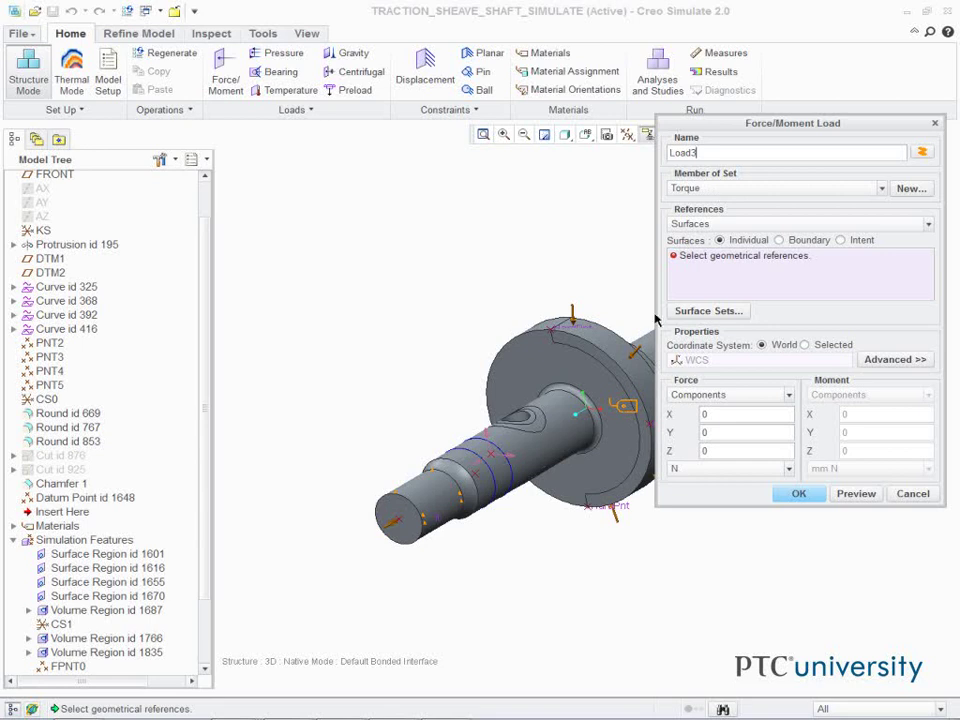
Reference the outer rim surface of the shaft's large disc and use coordinate system CS1 for the load
click(596, 343)
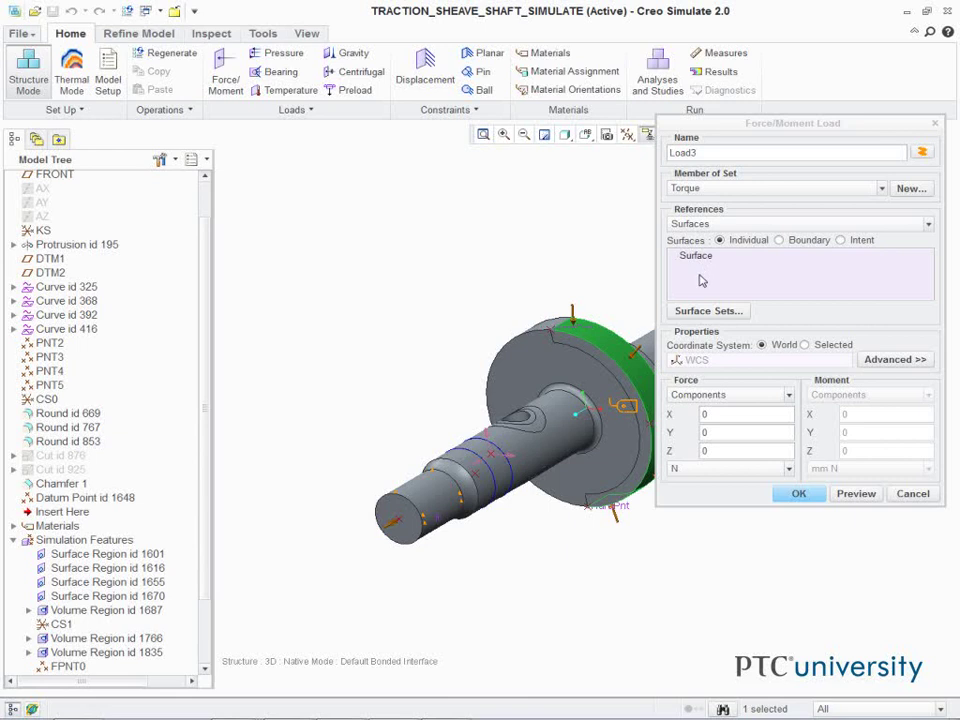
click(804, 344)
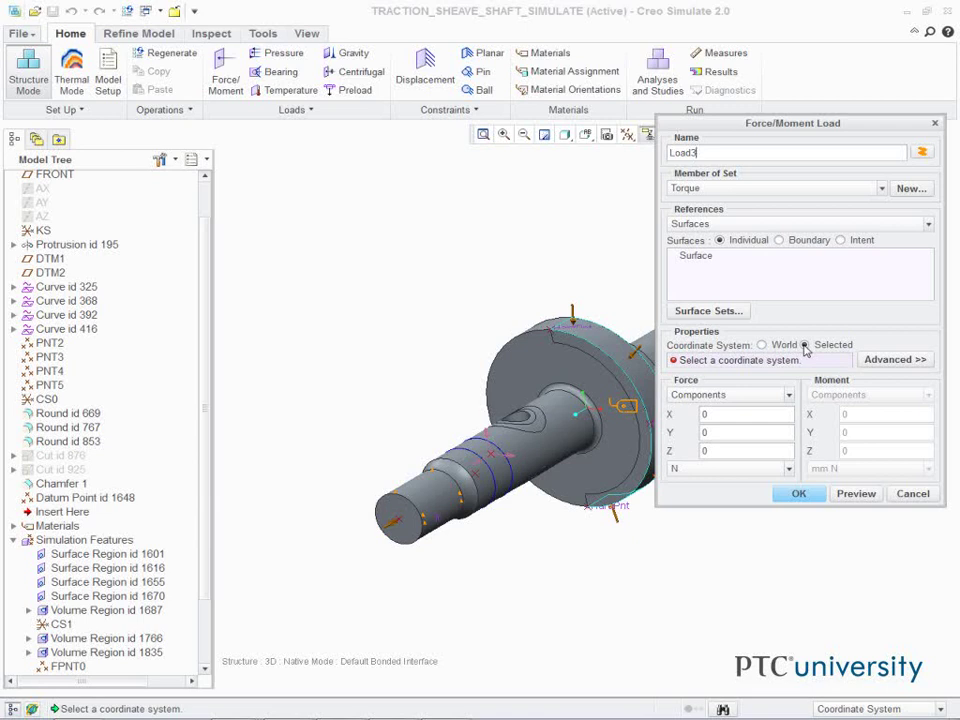
click(60, 626)
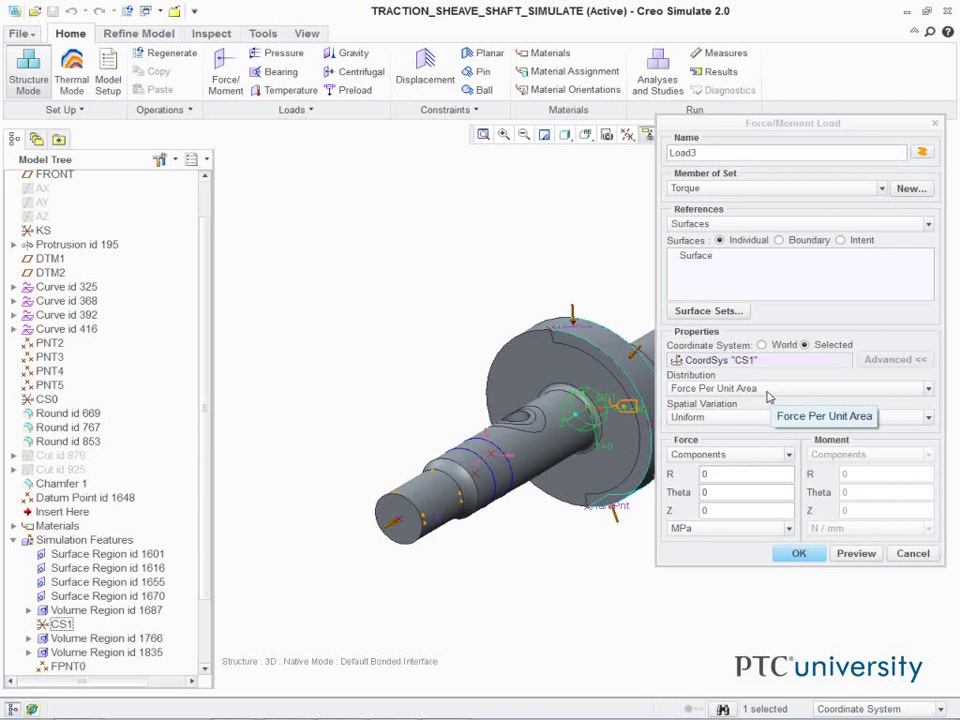
Apply the load as Force Per Unit Area with a Theta component of 8.6614935 MPa, preview it and complete the load
click(727, 492)
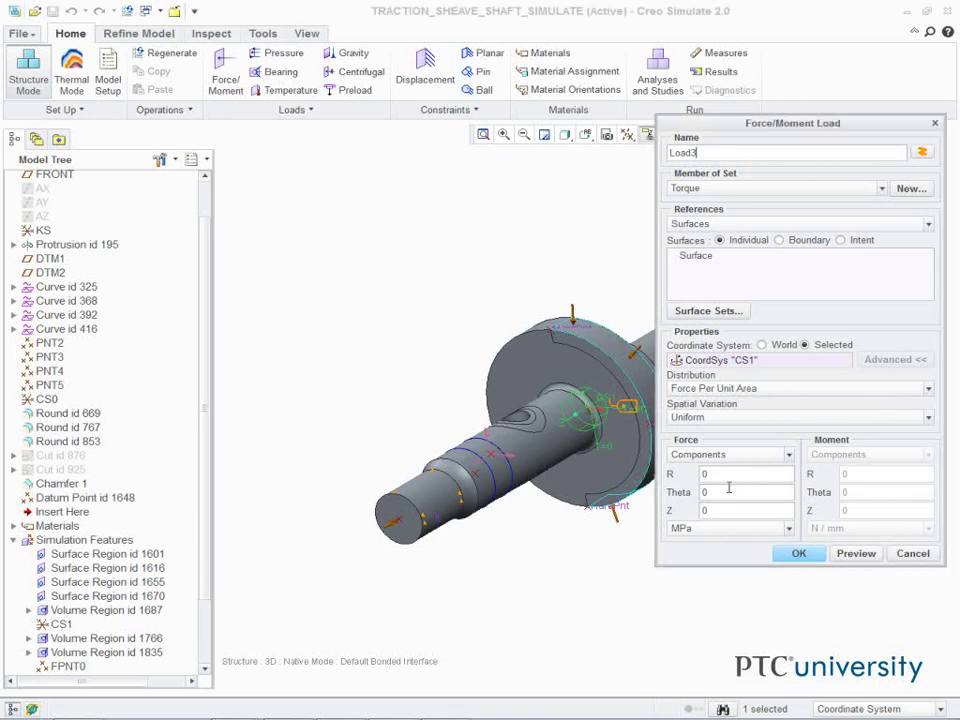
double_click(727, 492)
text(8.6614935)
click(856, 554)
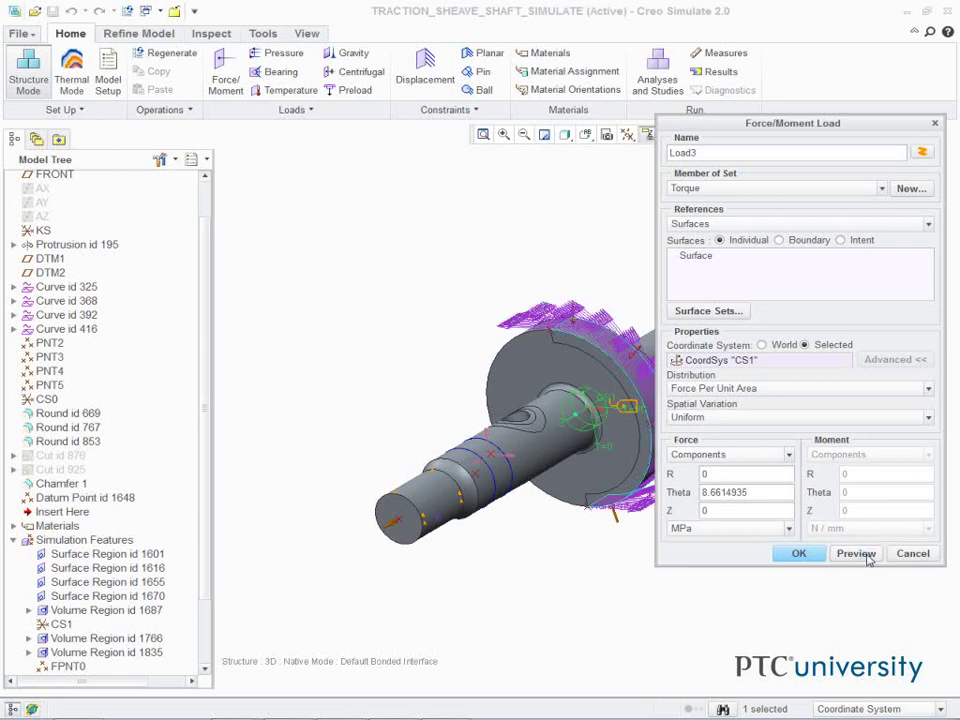
click(798, 553)
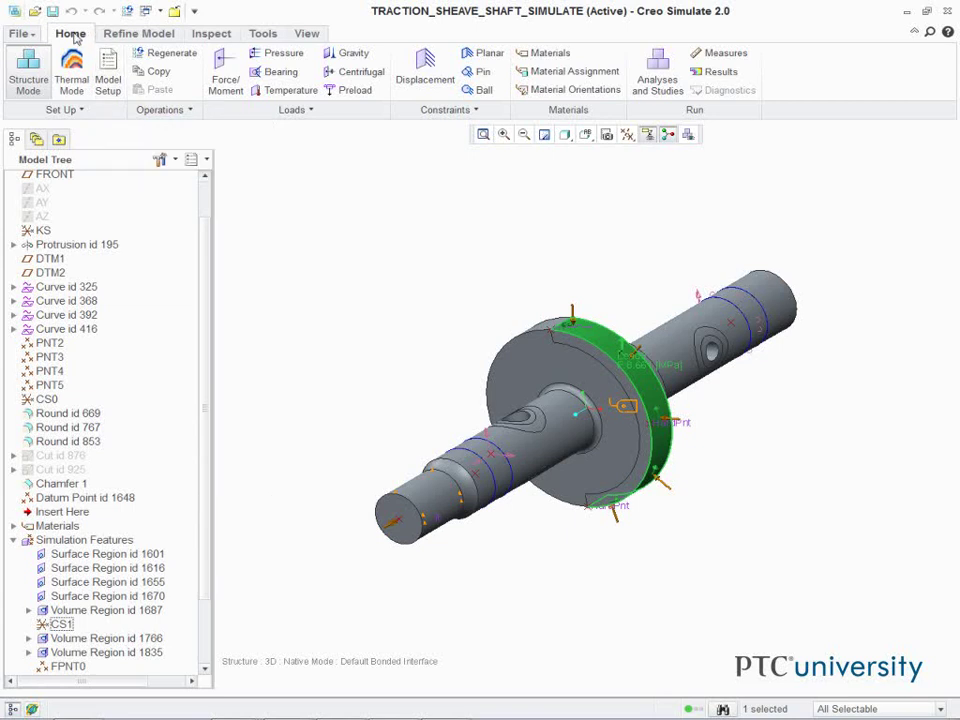
Start another Force/Moment load and create a new load set for it named Belt_addition_p_from_T
click(223, 66)
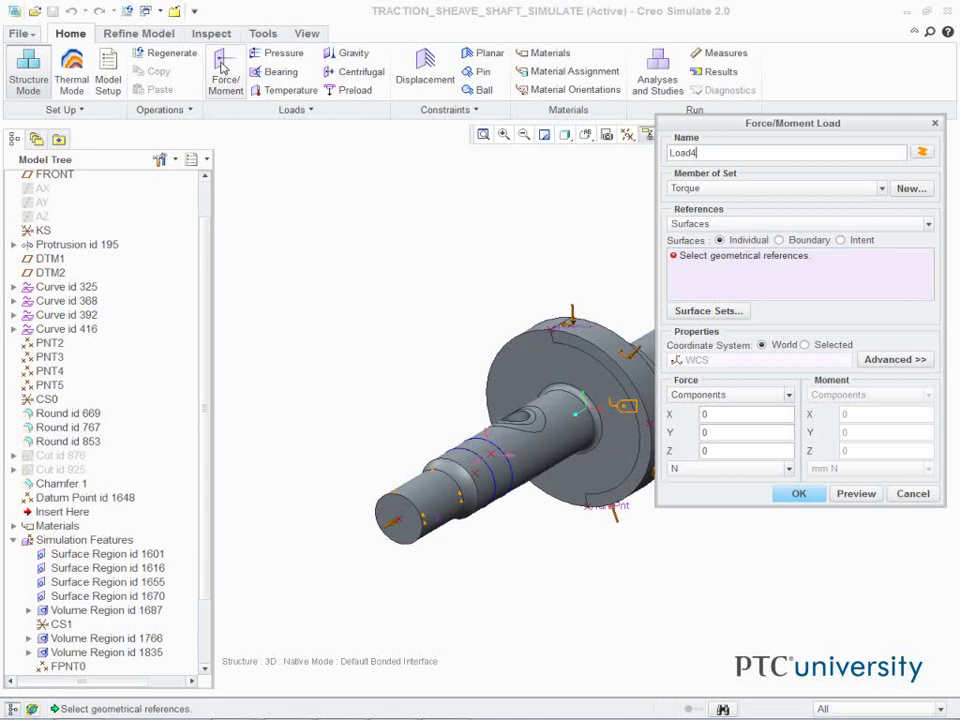
click(921, 195)
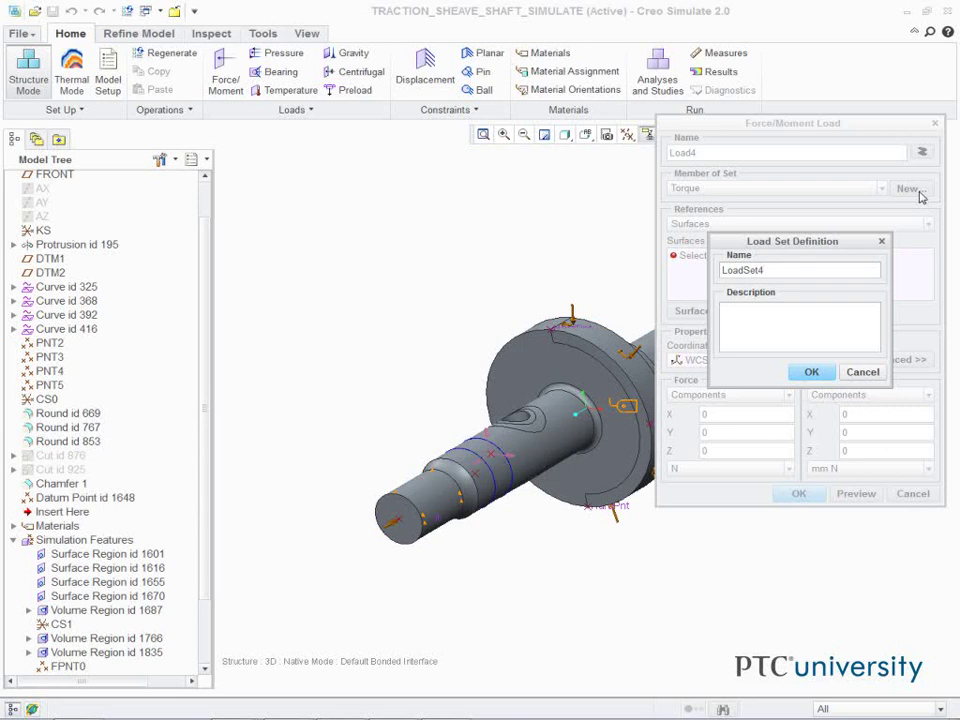
double_click(781, 271)
text(Belt_addition_p_fro)
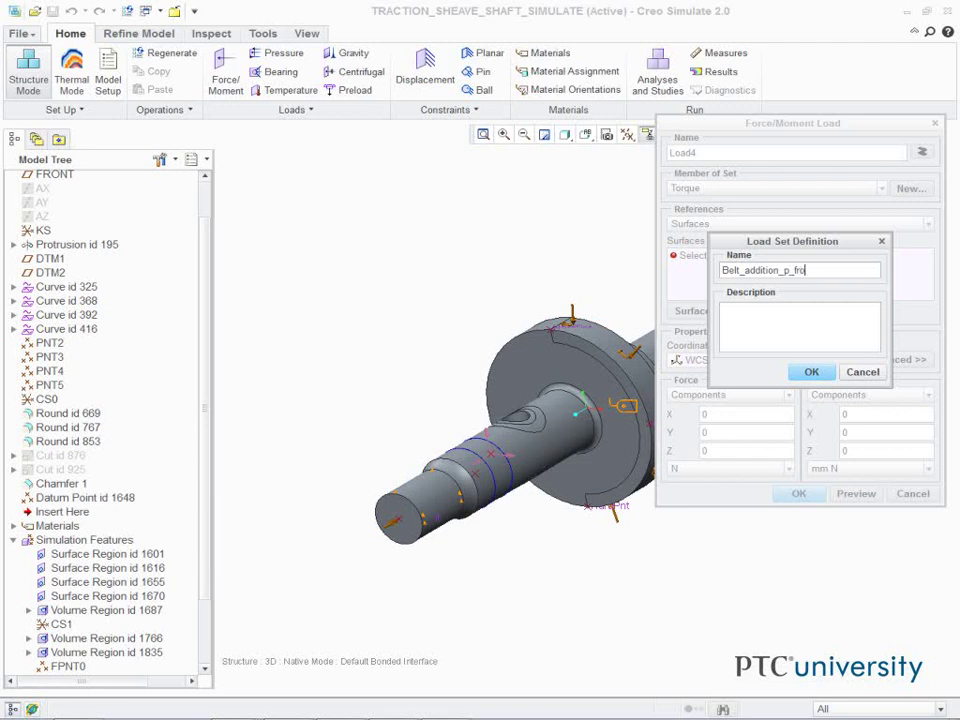
text(m_T)
click(811, 372)
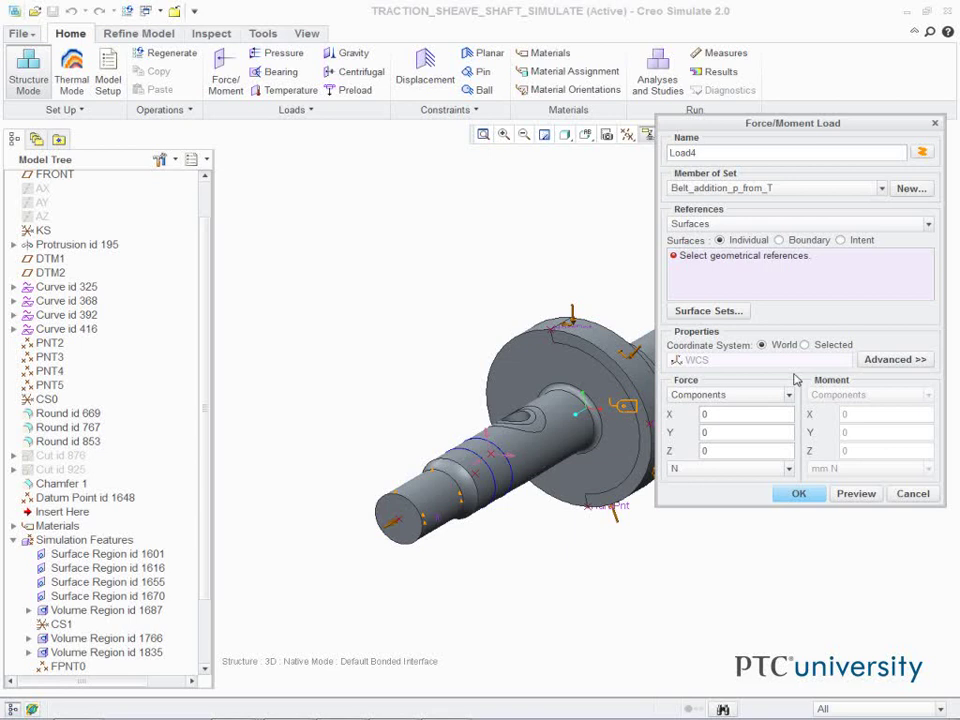
Reference the disc's outer rim surface and define the load in CS1, distributed as Force Per Unit Area
click(603, 345)
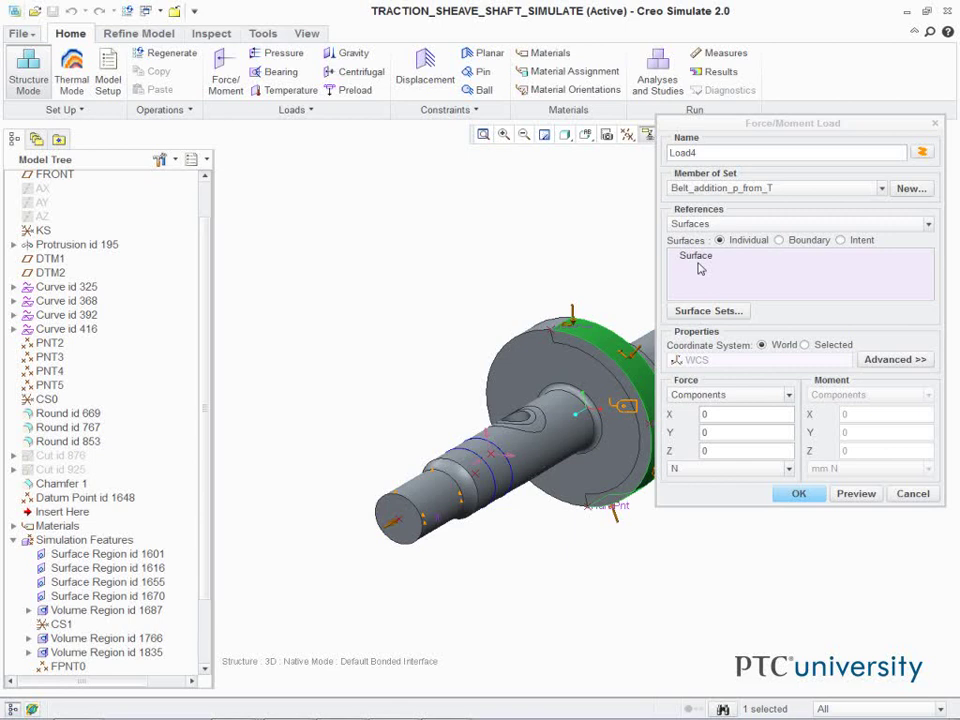
click(805, 345)
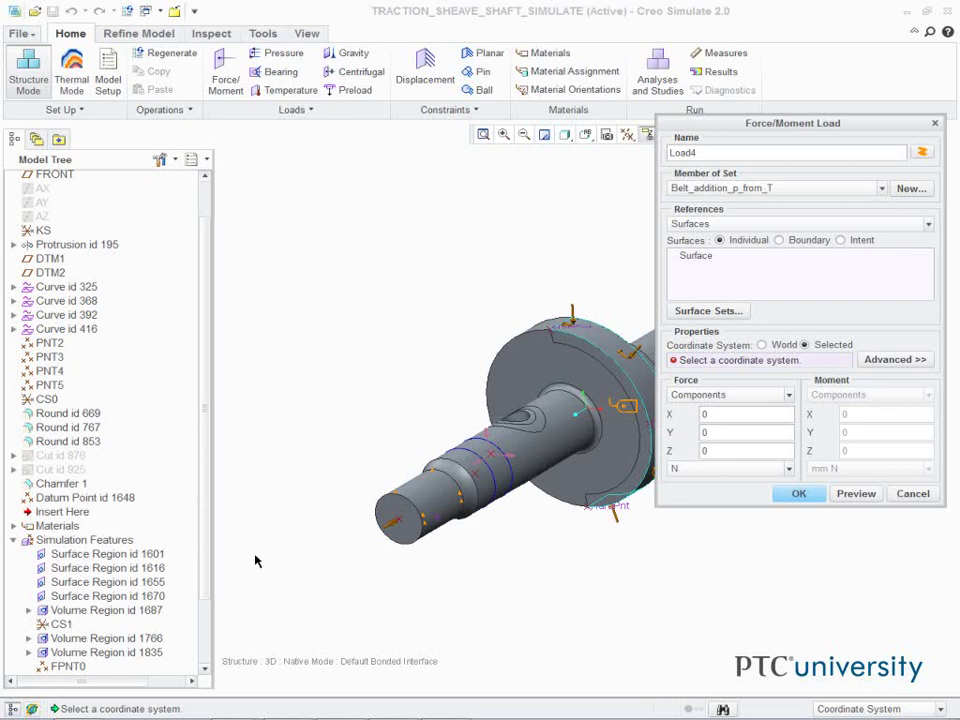
click(58, 624)
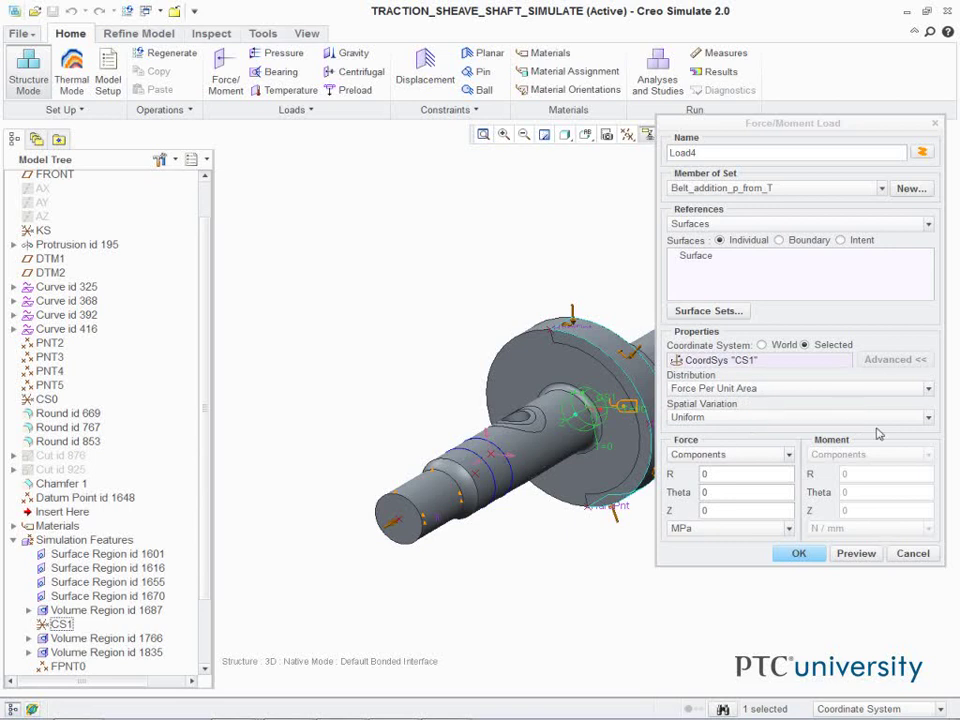
Set the load's spatial variation to Interpolated Over Entity, using PNT3 and PNT4 as interpolation points
click(929, 419)
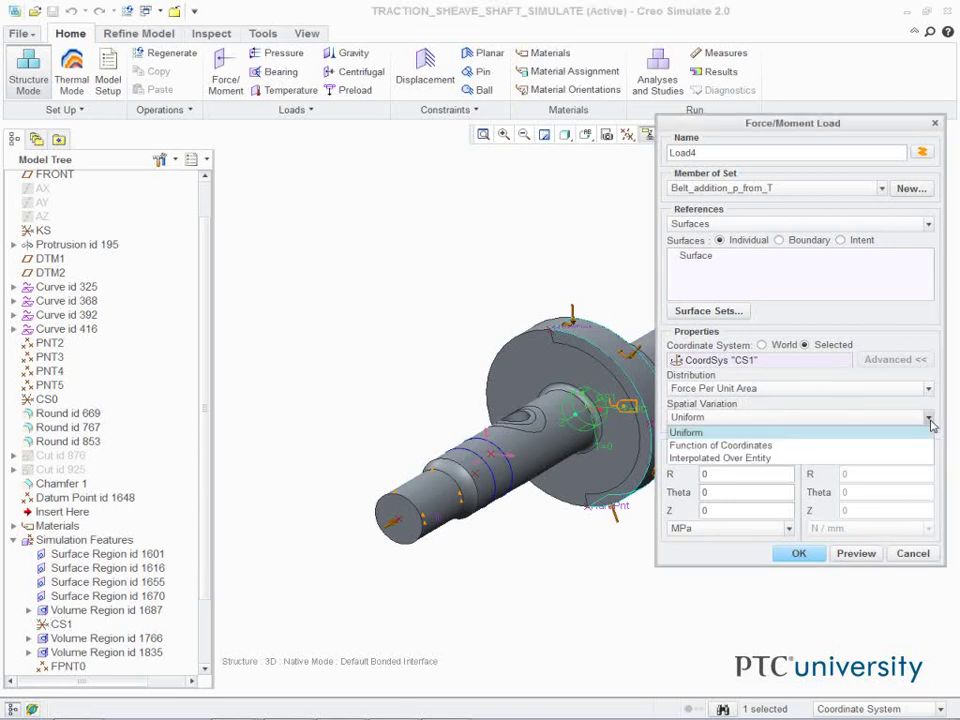
click(765, 457)
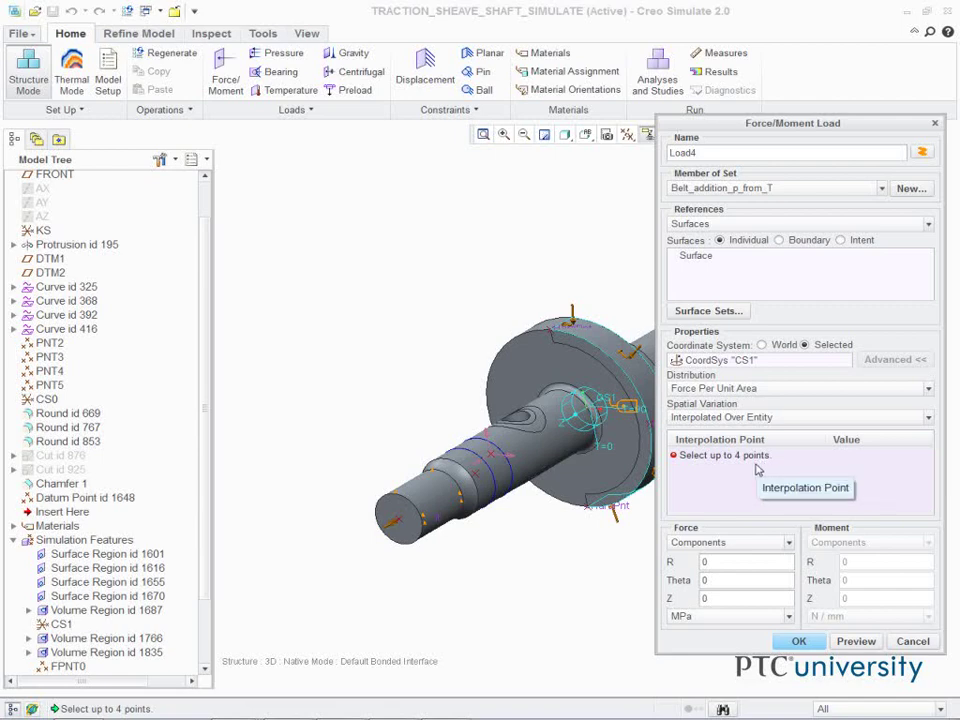
drag(755, 127, 176, 123)
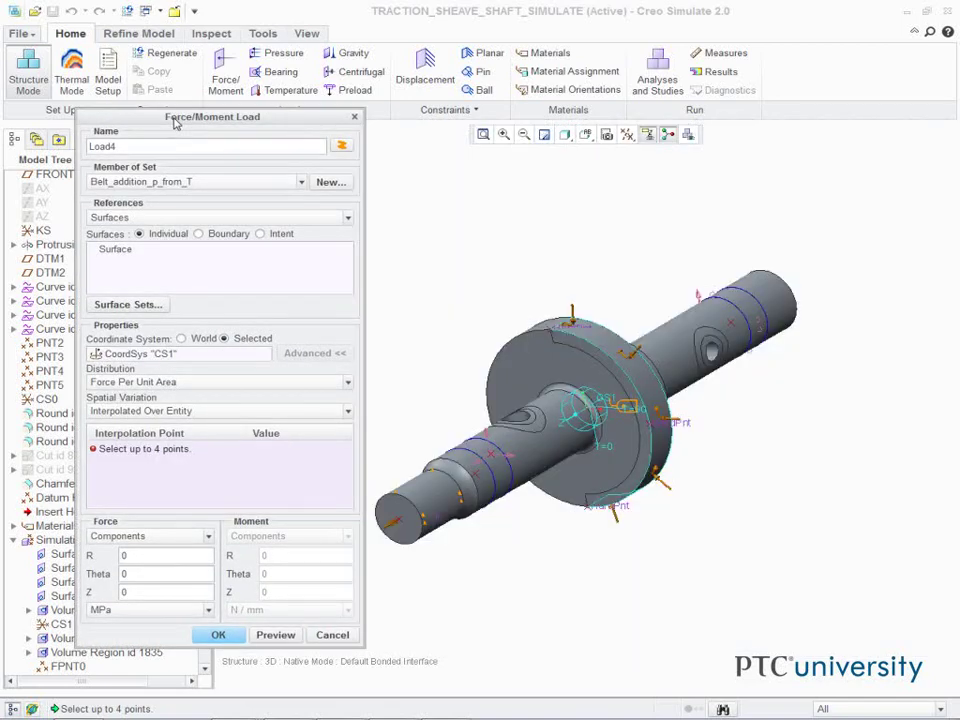
click(556, 336)
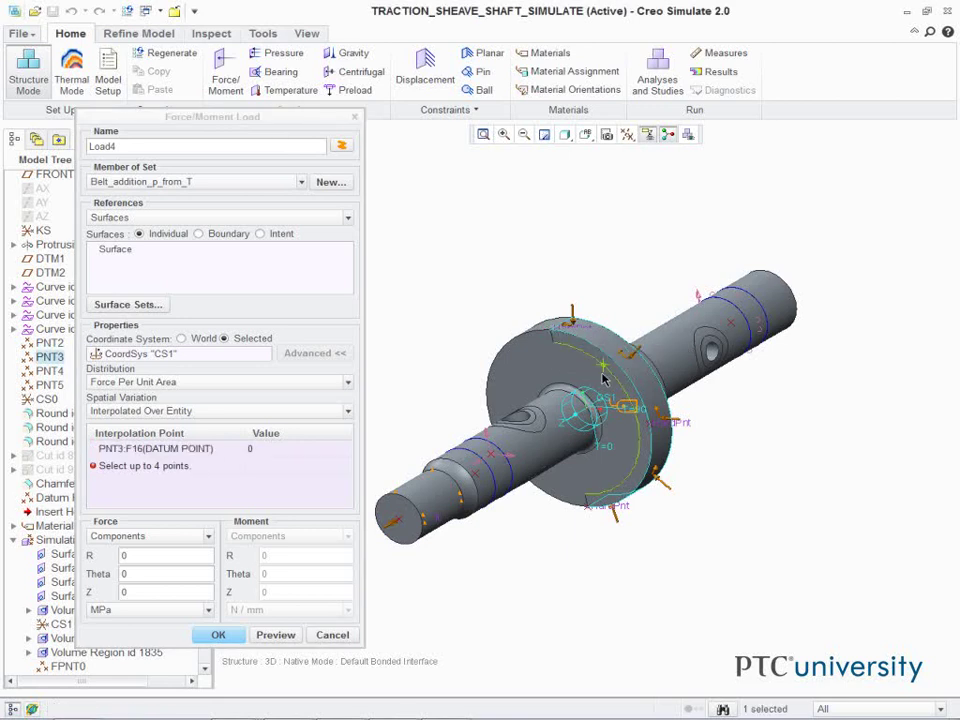
click(591, 516)
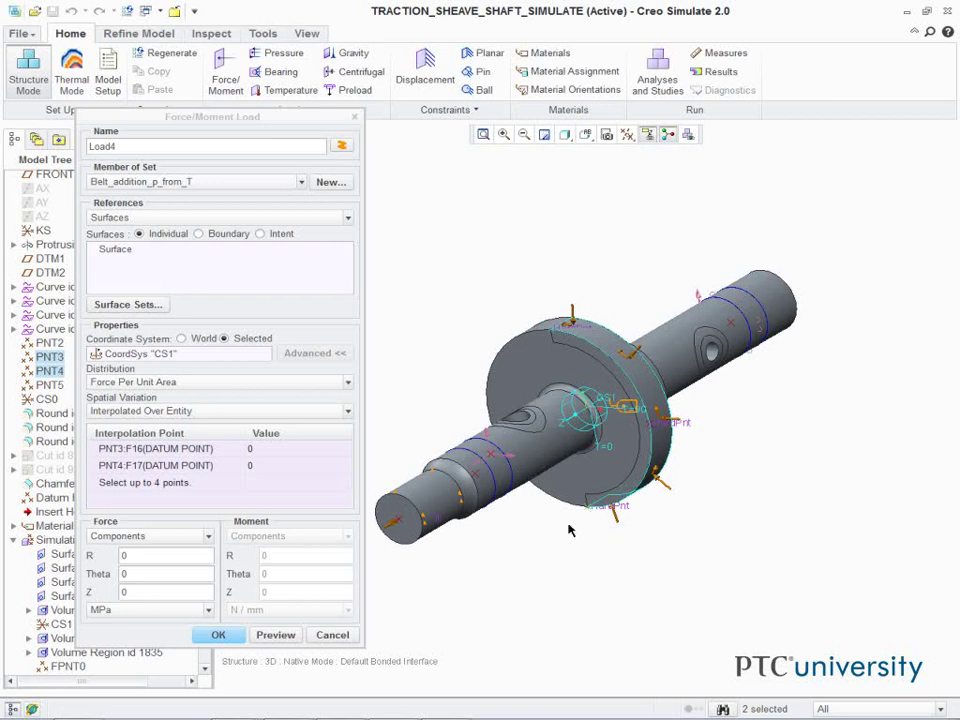
Set PNT4's interpolation value to 27.2109 and the R force component to -1 MPa, previewing before completing the load
click(252, 465)
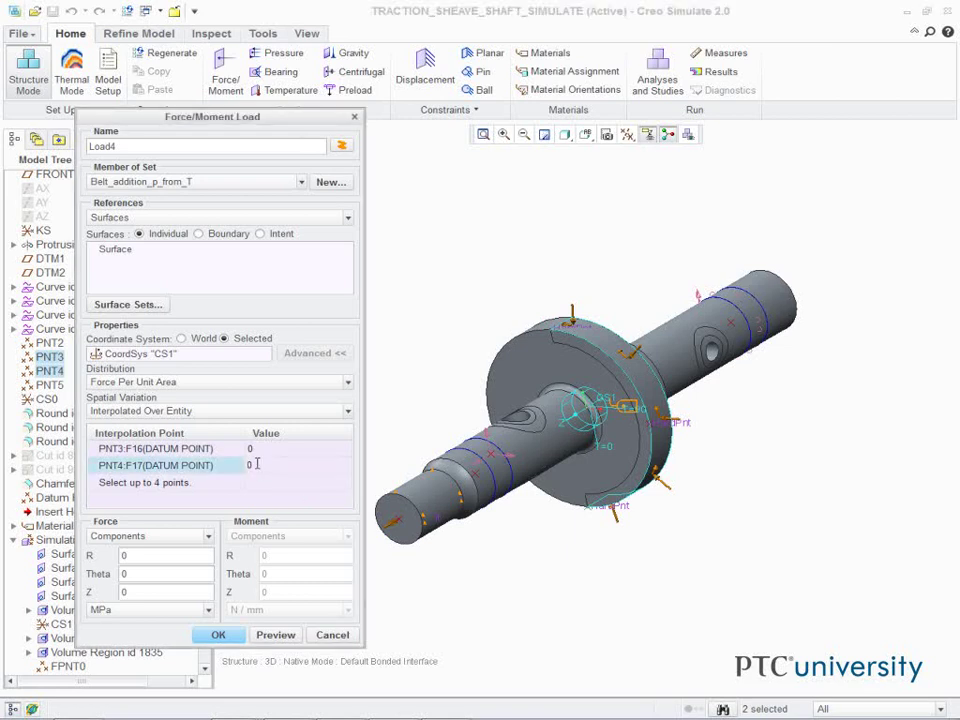
text(27)
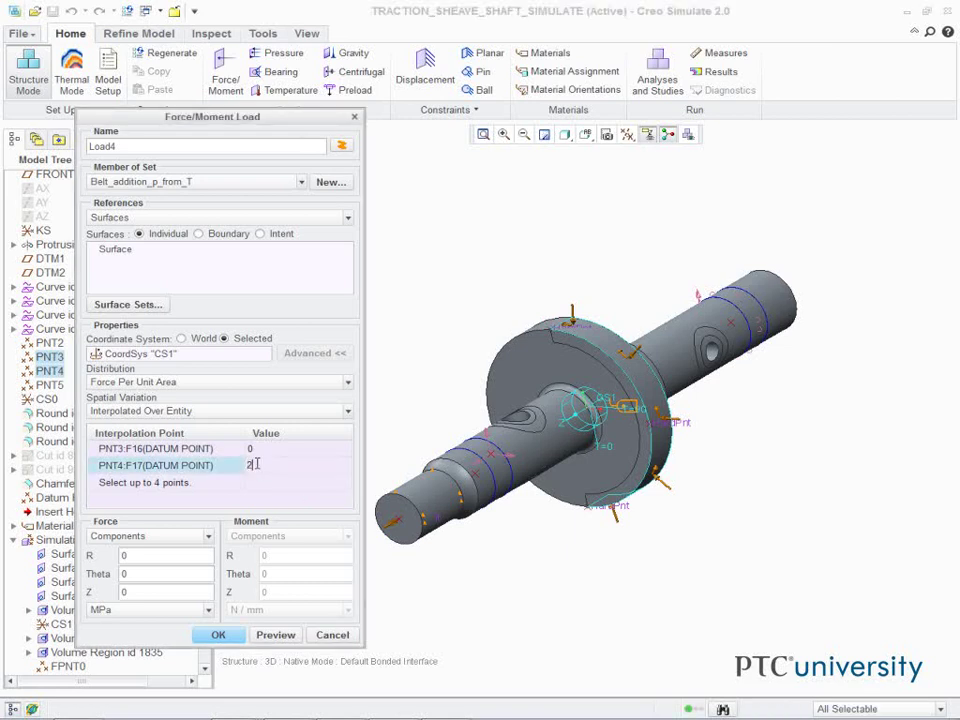
text(.2109)
click(138, 557)
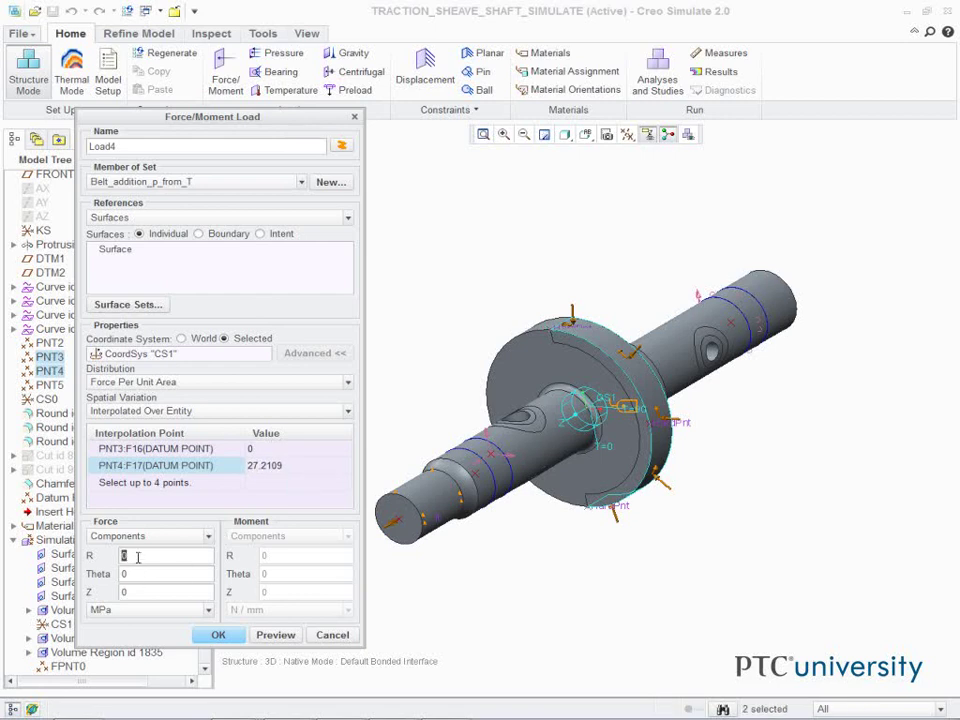
text(-1)
click(270, 636)
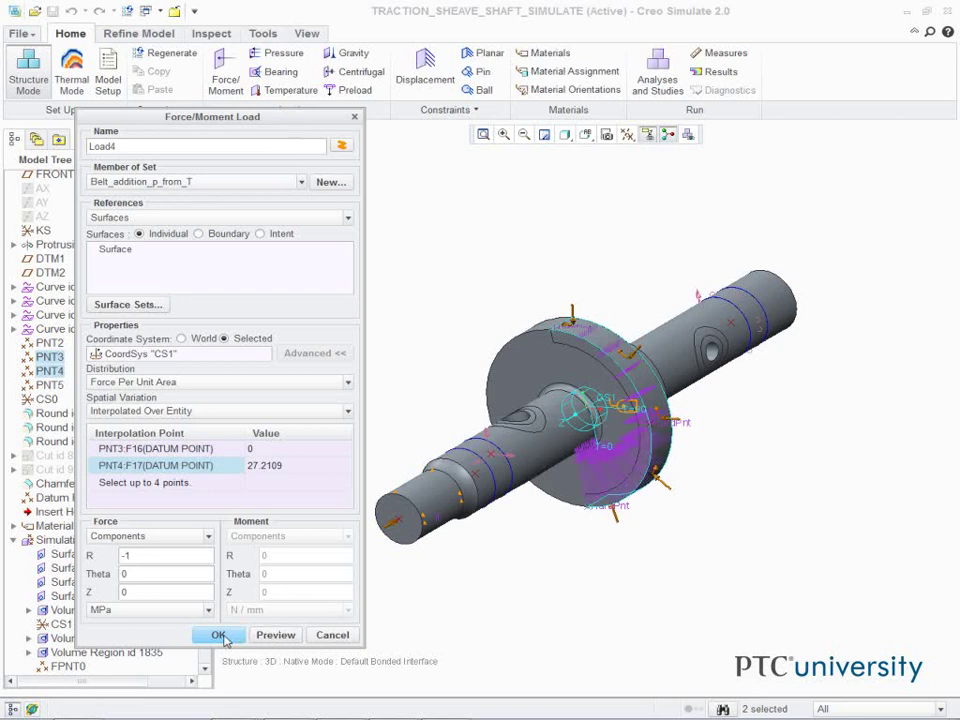
click(220, 636)
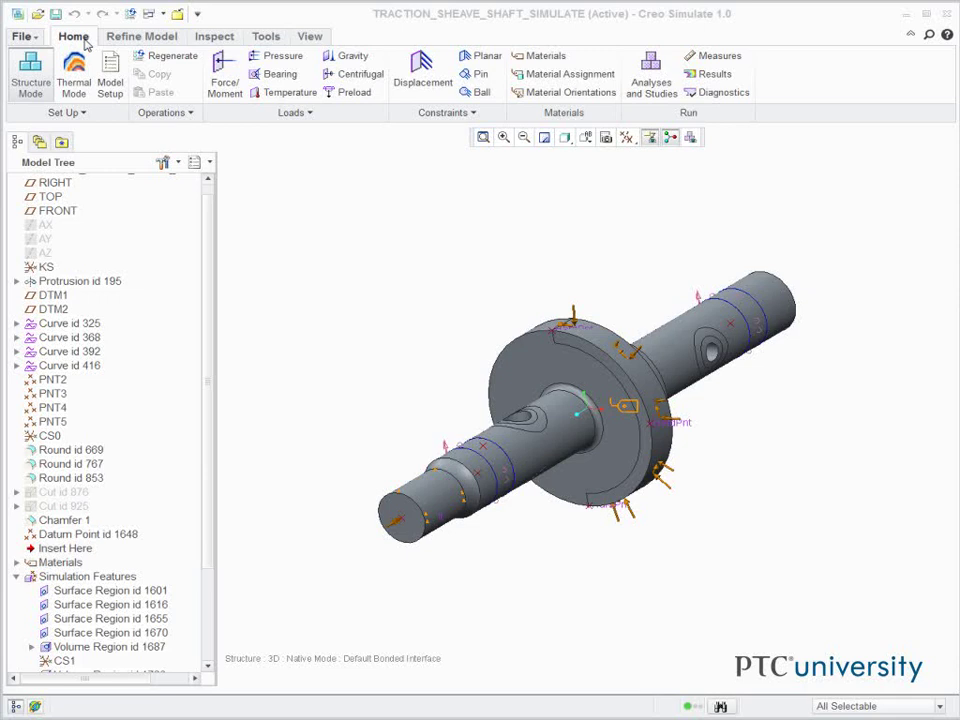
Create a new static analysis in Analyses and Studies and name it Shaft
click(645, 80)
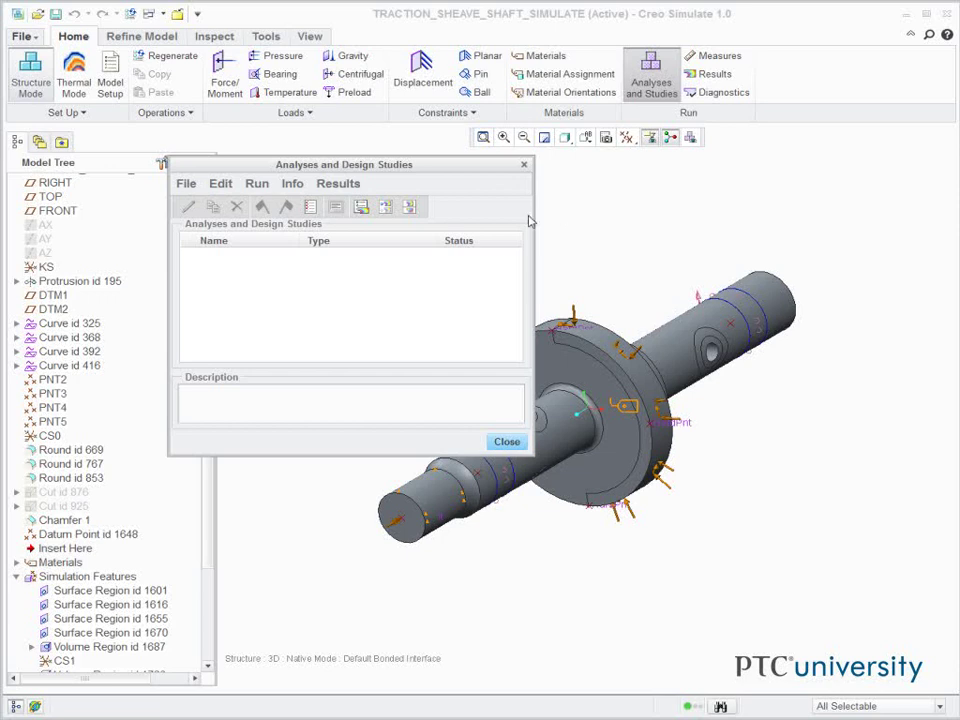
click(186, 184)
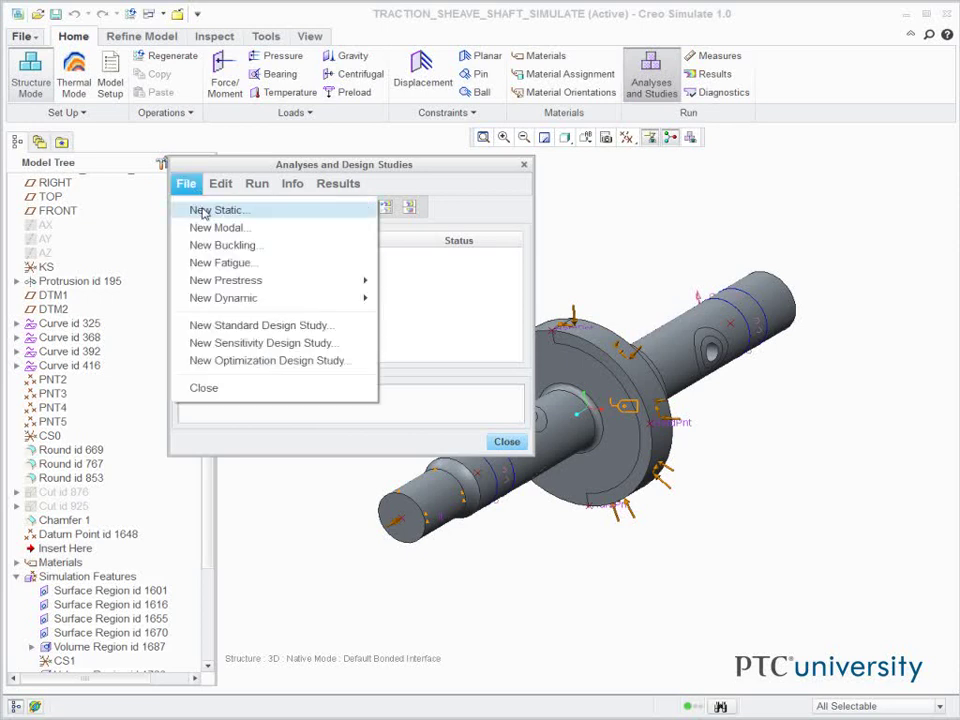
click(210, 210)
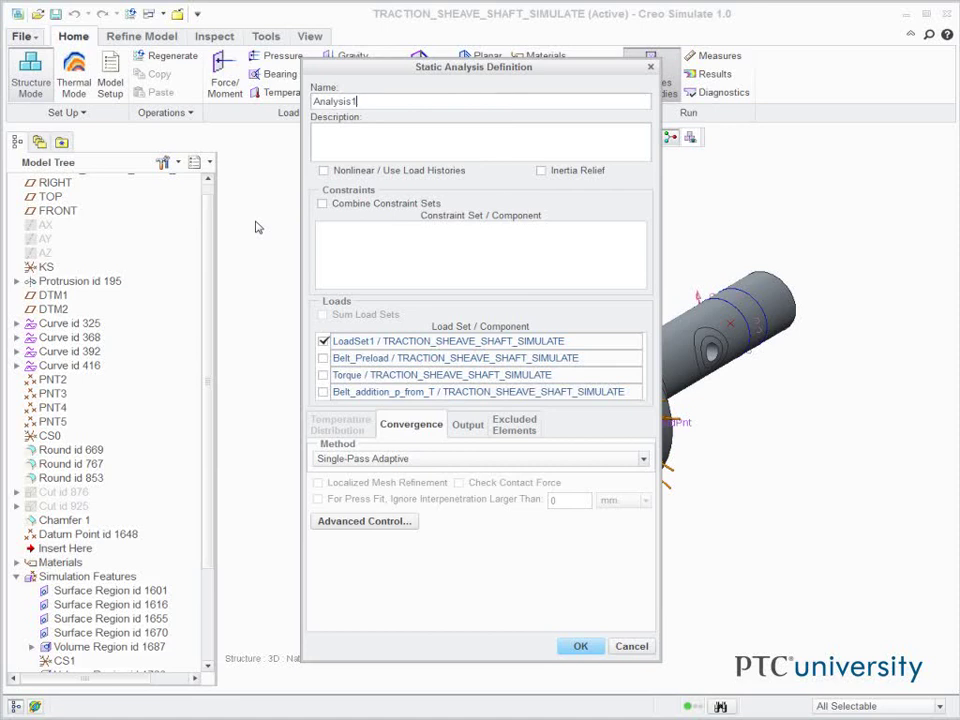
double_click(368, 103)
text(Shaft)
Include the Belt_Preload, Torque and Belt_addition_p_from_T load sets, exclude LoadSet1, and save the analysis definition
click(323, 358)
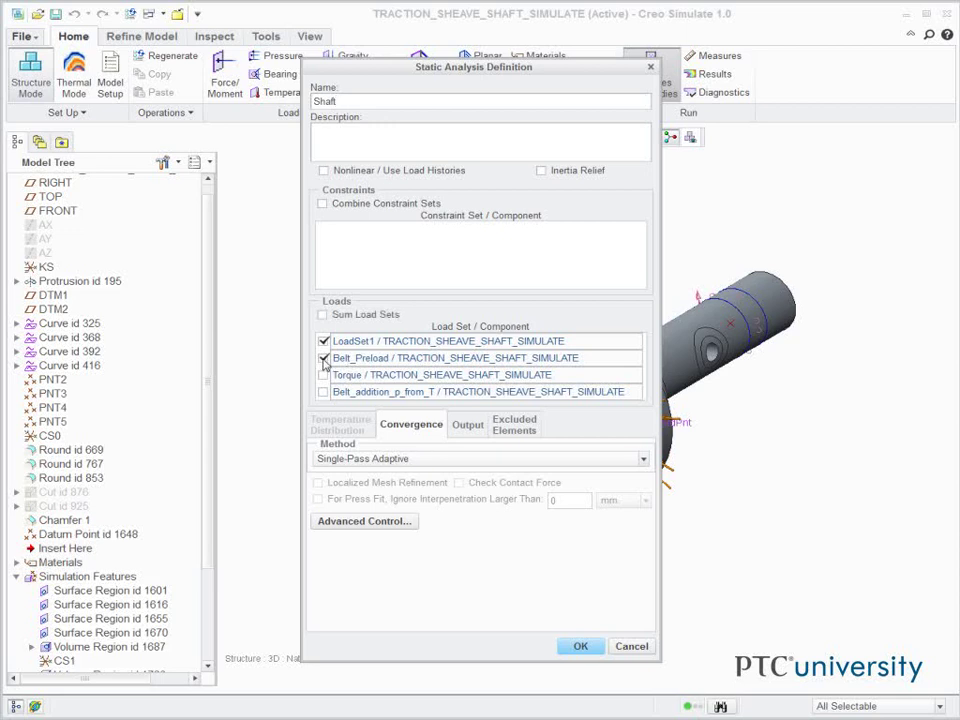
click(323, 375)
click(324, 392)
click(324, 342)
click(580, 646)
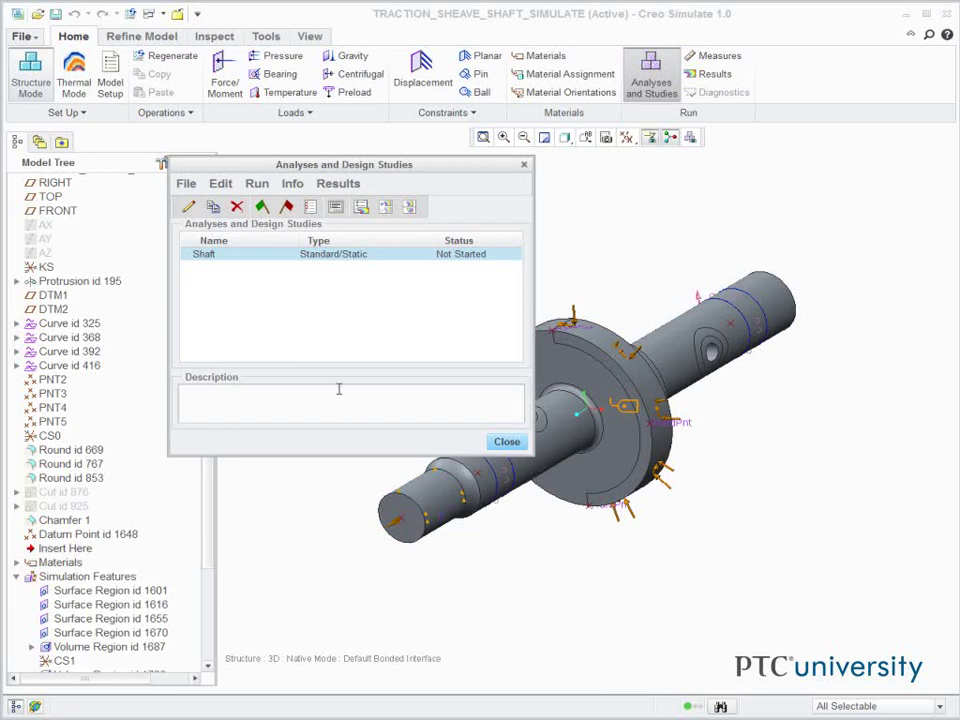
Run the Shaft analysis with interactive diagnostics and review its run status summary from the beginning
click(264, 209)
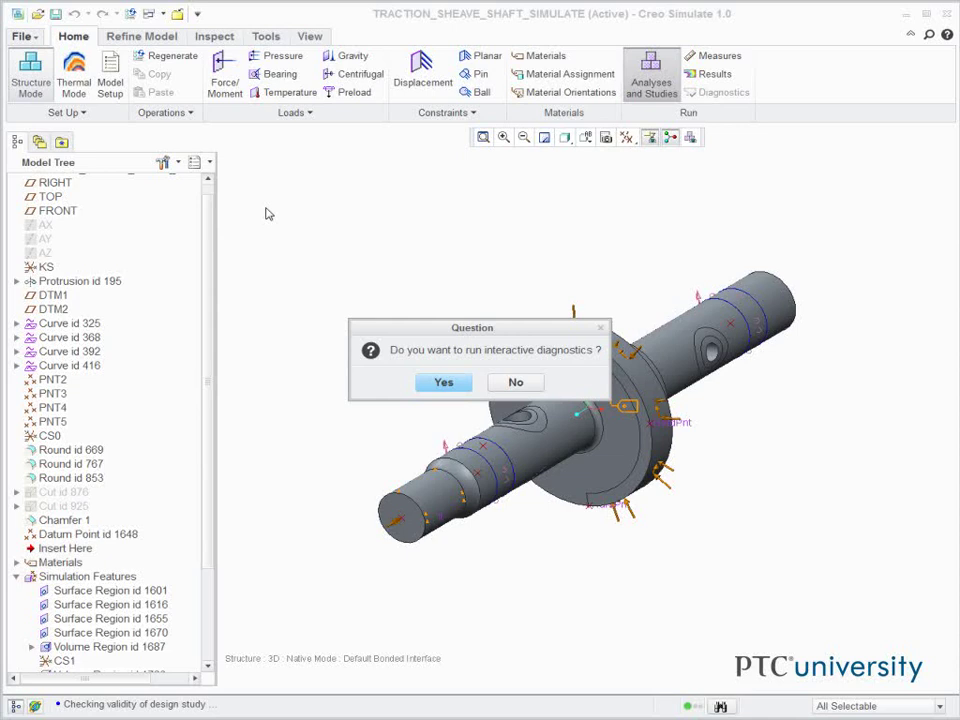
click(446, 385)
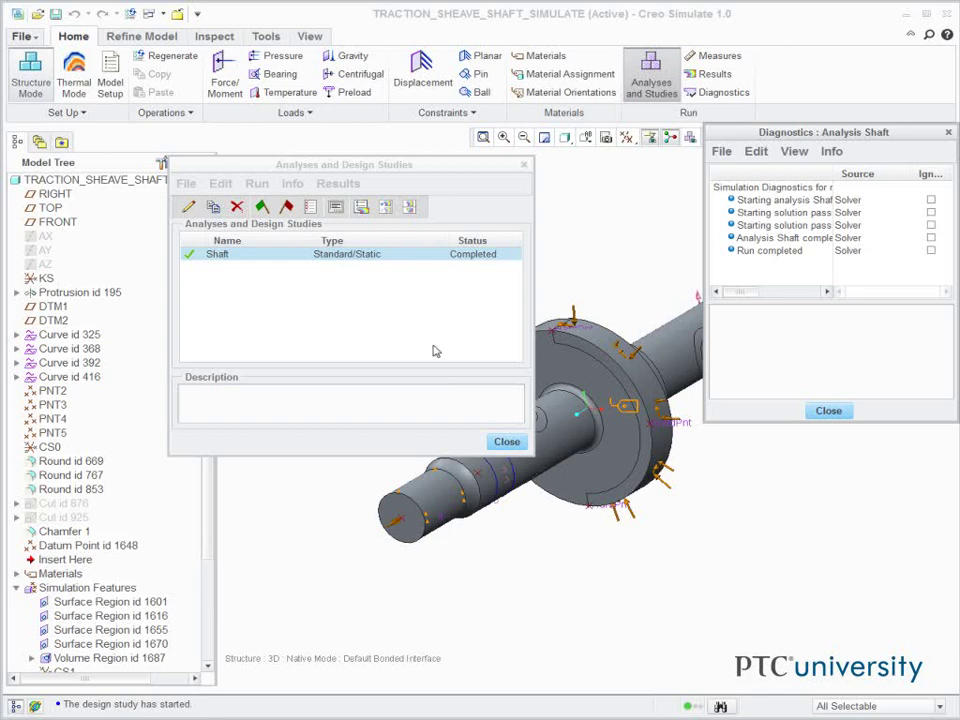
click(336, 207)
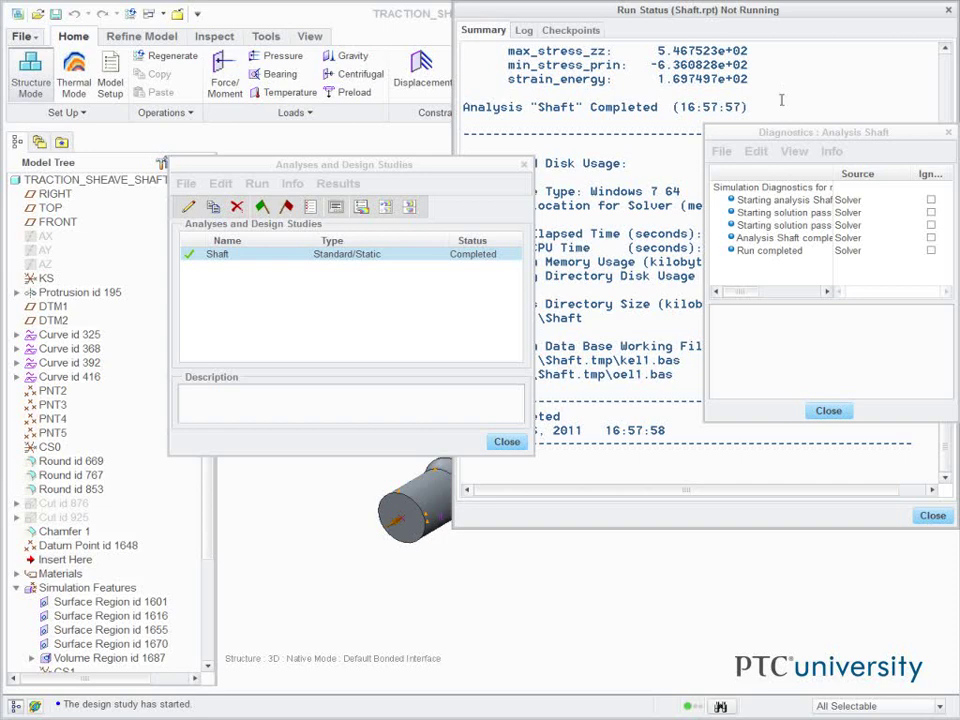
drag(780, 137, 225, 281)
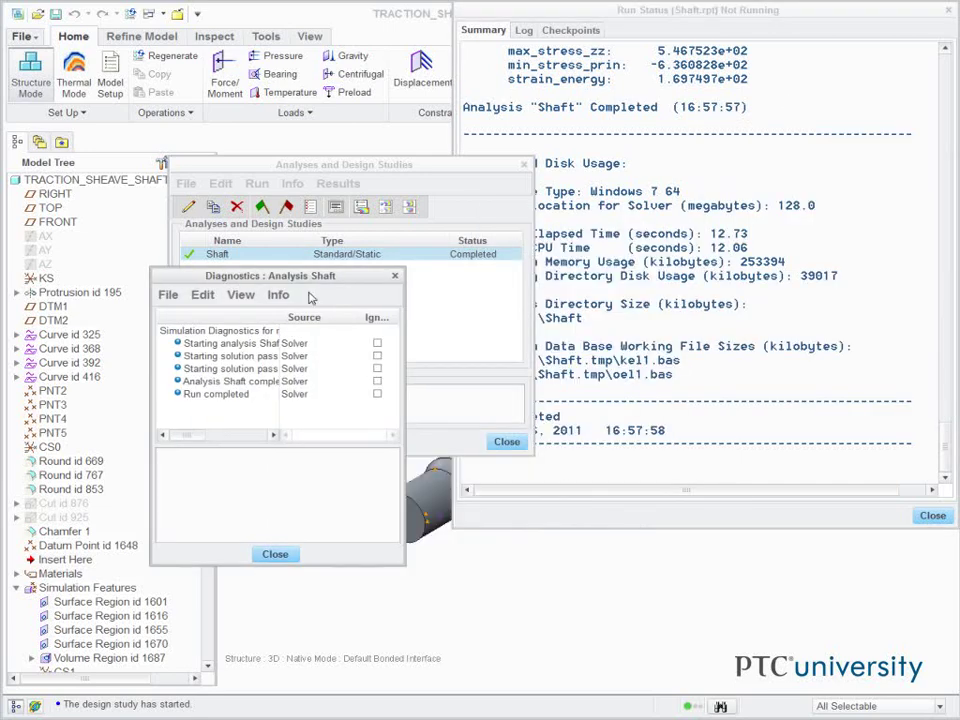
click(627, 220)
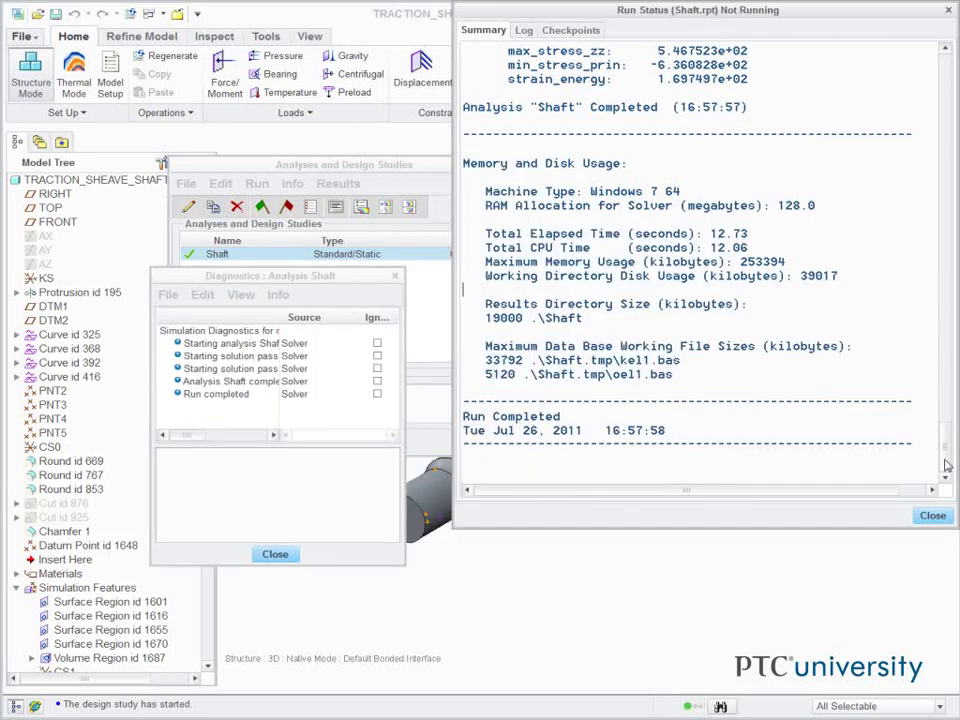
drag(945, 452, 944, 75)
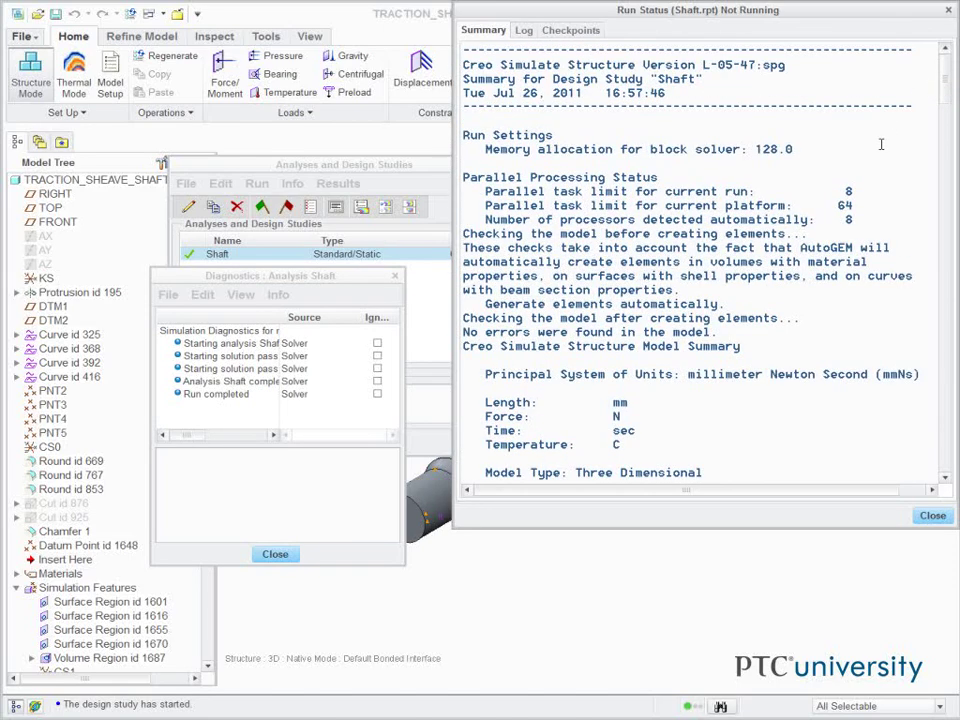